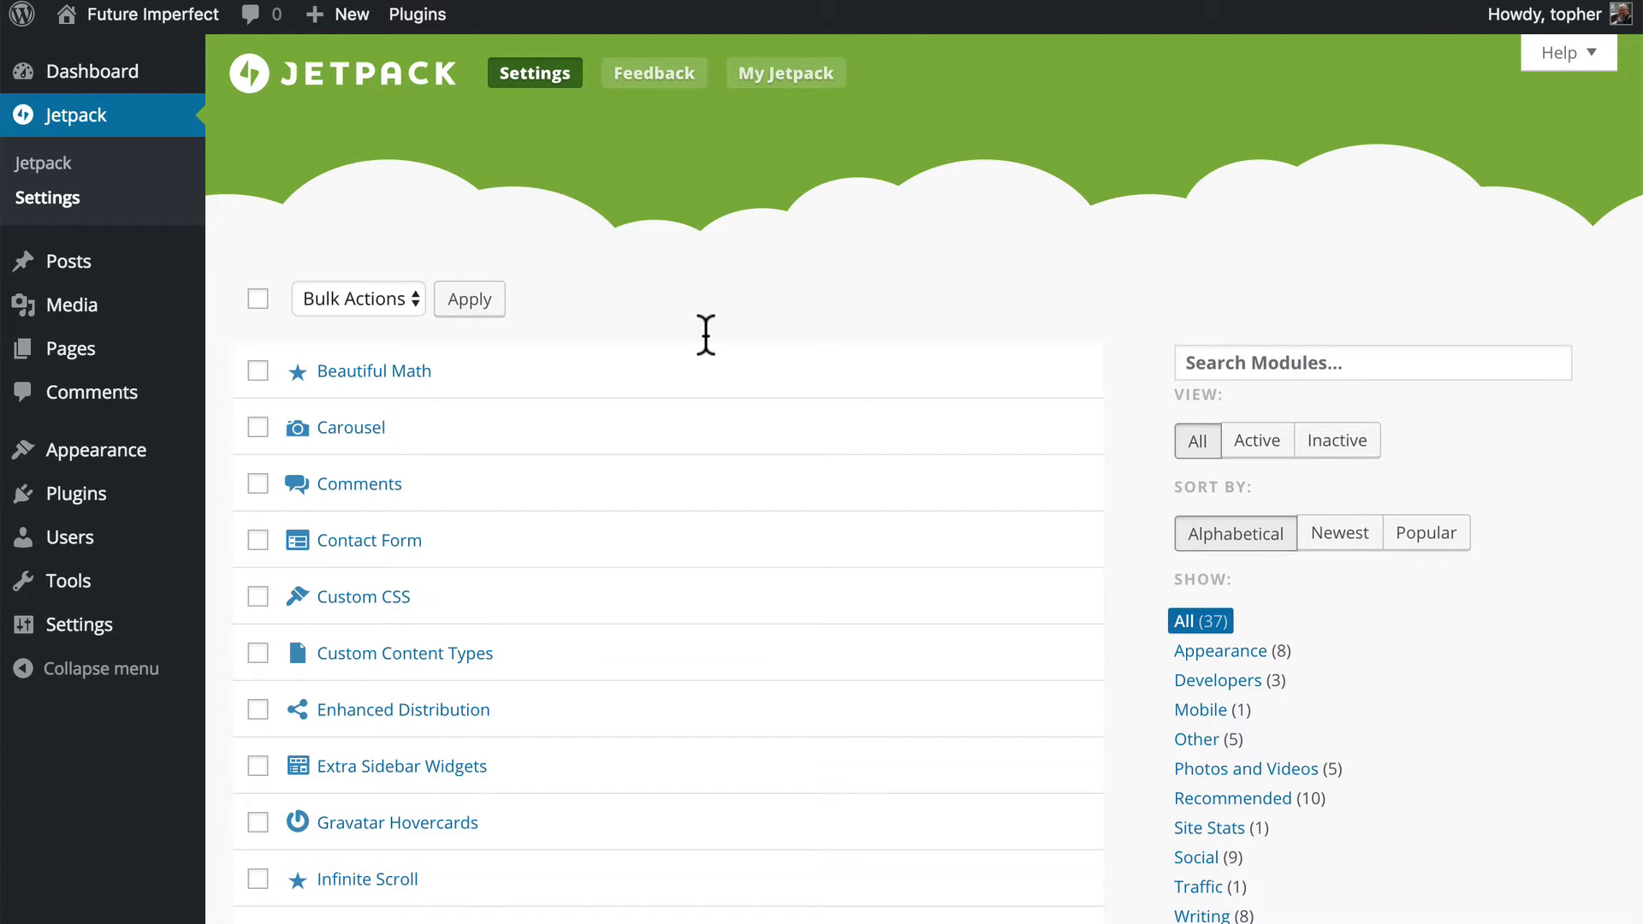
Open the Spelling and Grammar module's details in the Jetpack settings list.
{"action": "scroll", "coordinate": [705, 334], "scroll_direction": "down", "scroll_amount": 15}
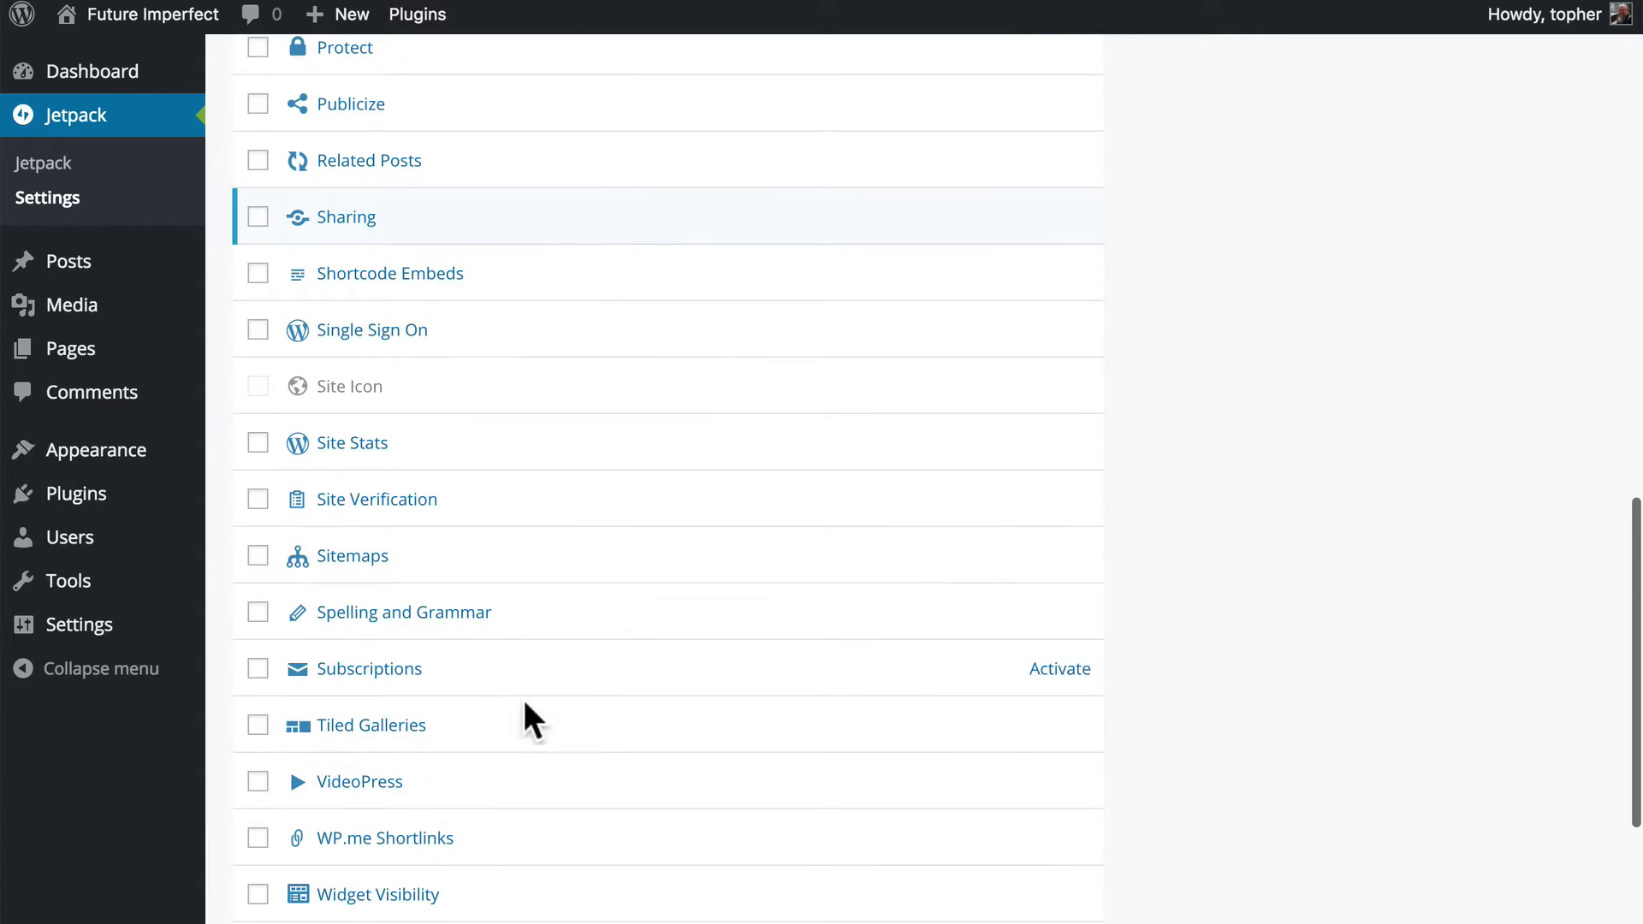
{"action": "left_click", "coordinate": [438, 614]}
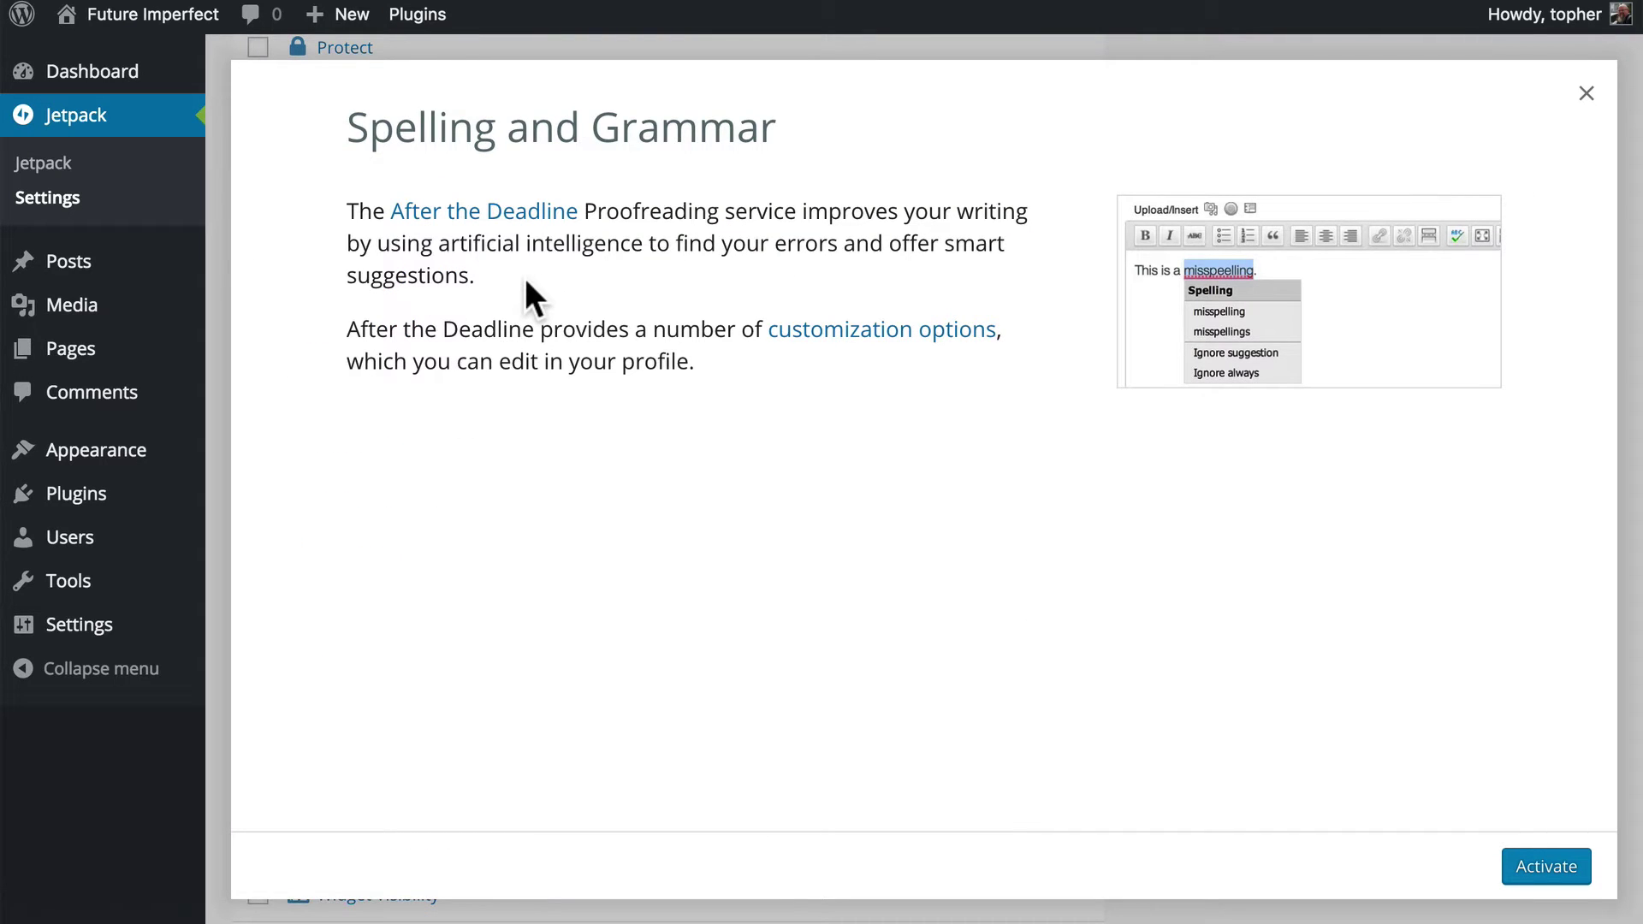
{"action": "left_click", "coordinate": [505, 219]}
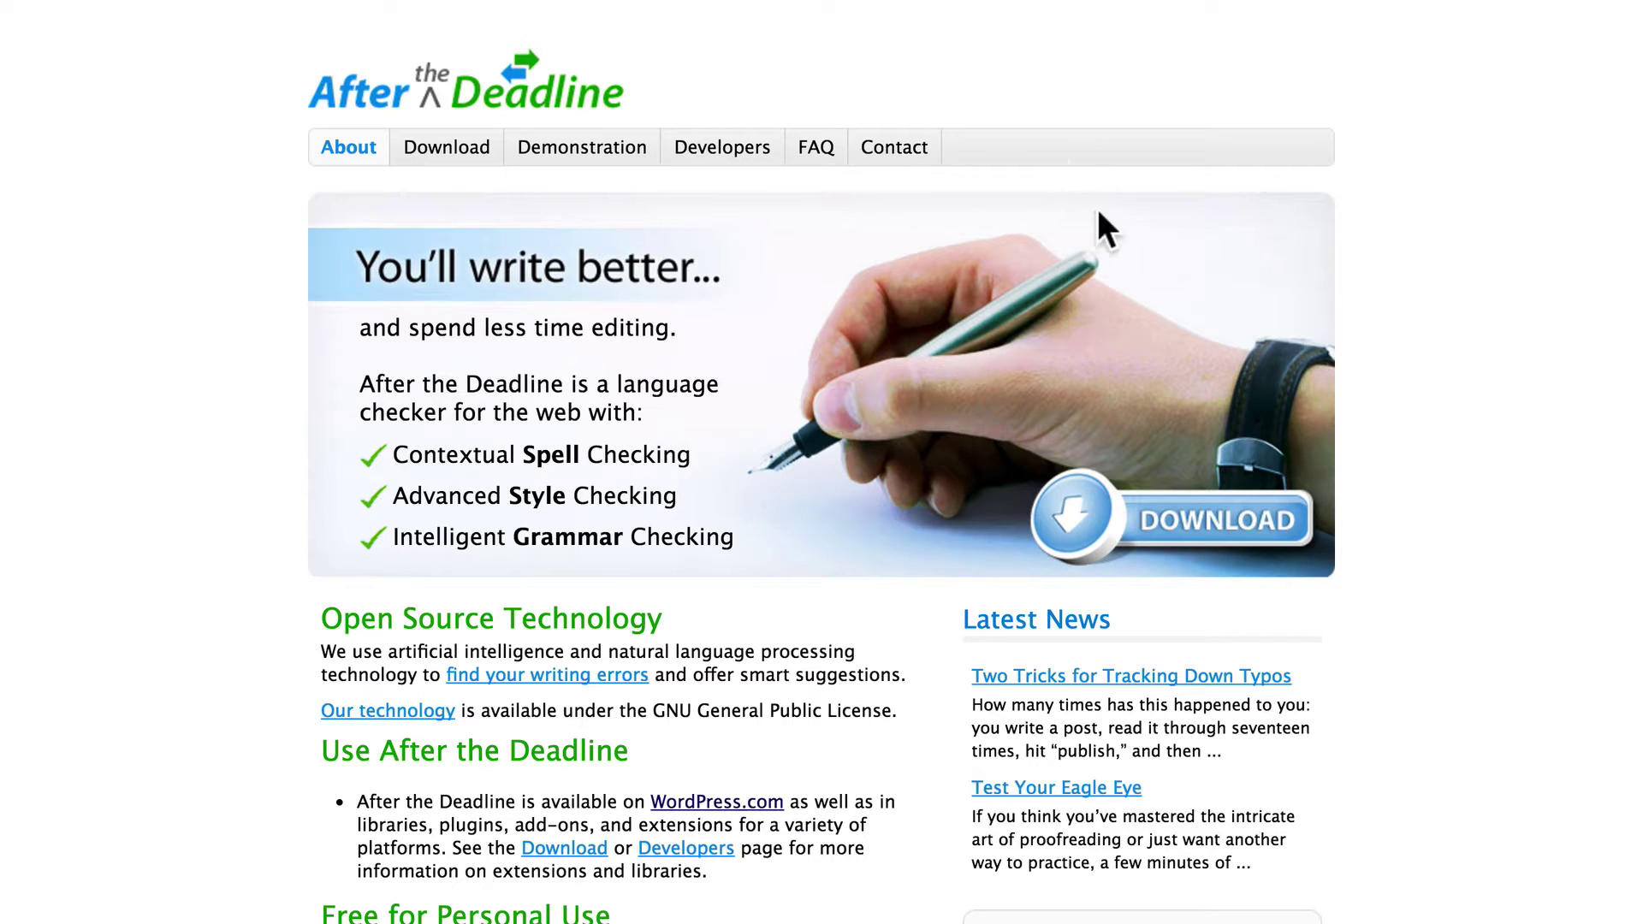
{"action": "scroll", "coordinate": [1044, 193], "scroll_direction": "down", "scroll_amount": 3}
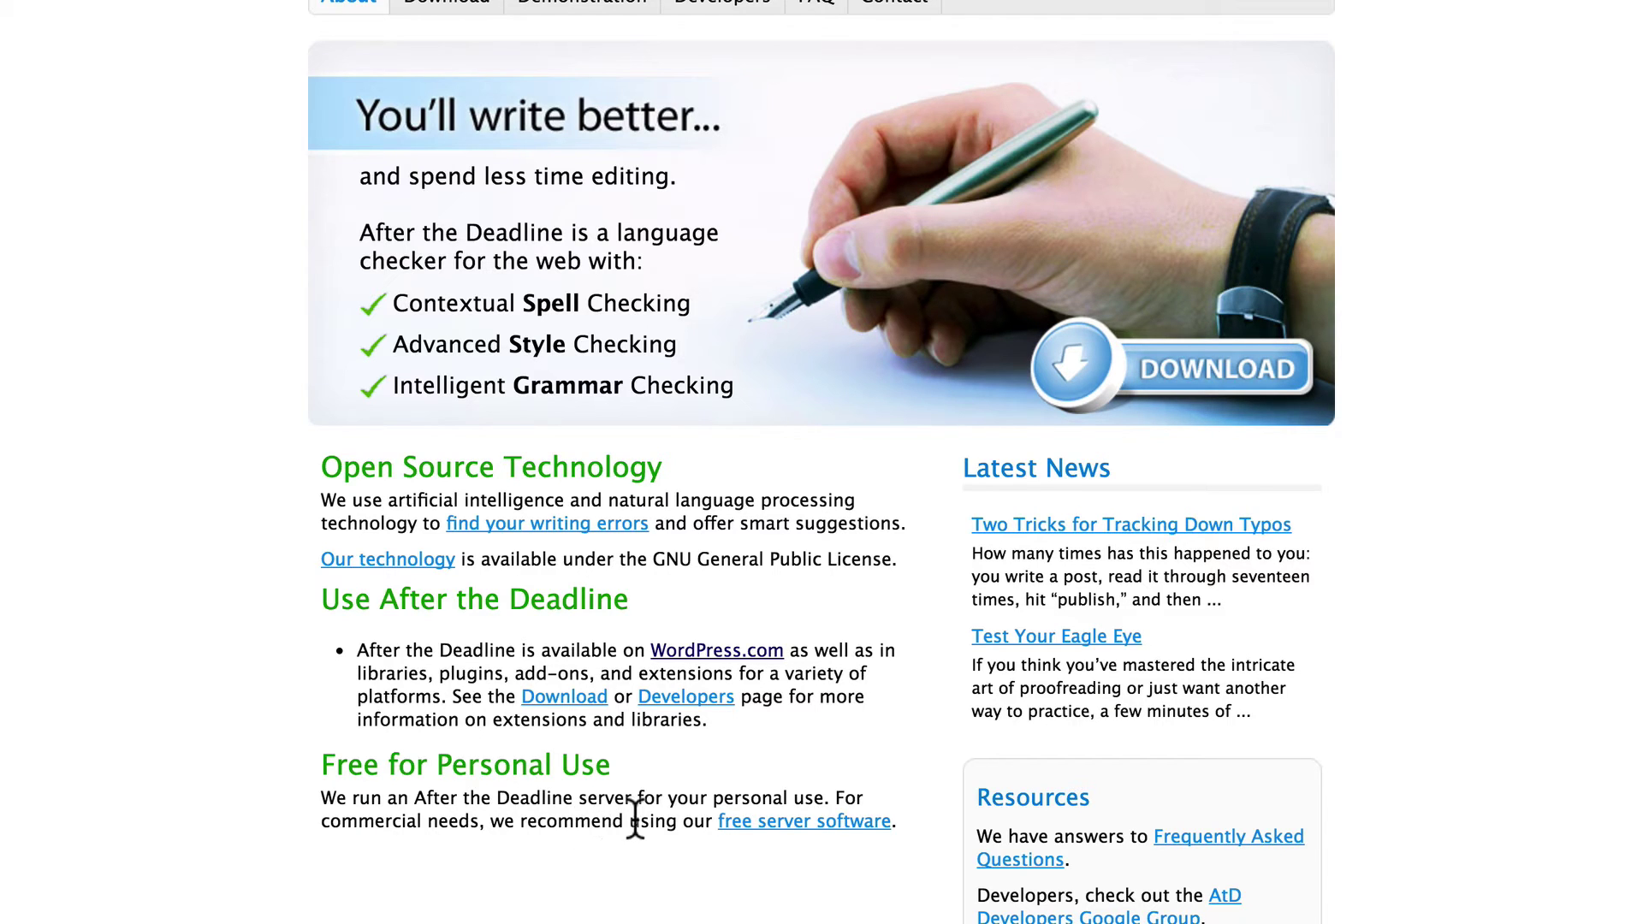
{"action": "scroll", "coordinate": [635, 820], "scroll_direction": "up", "scroll_amount": 3}
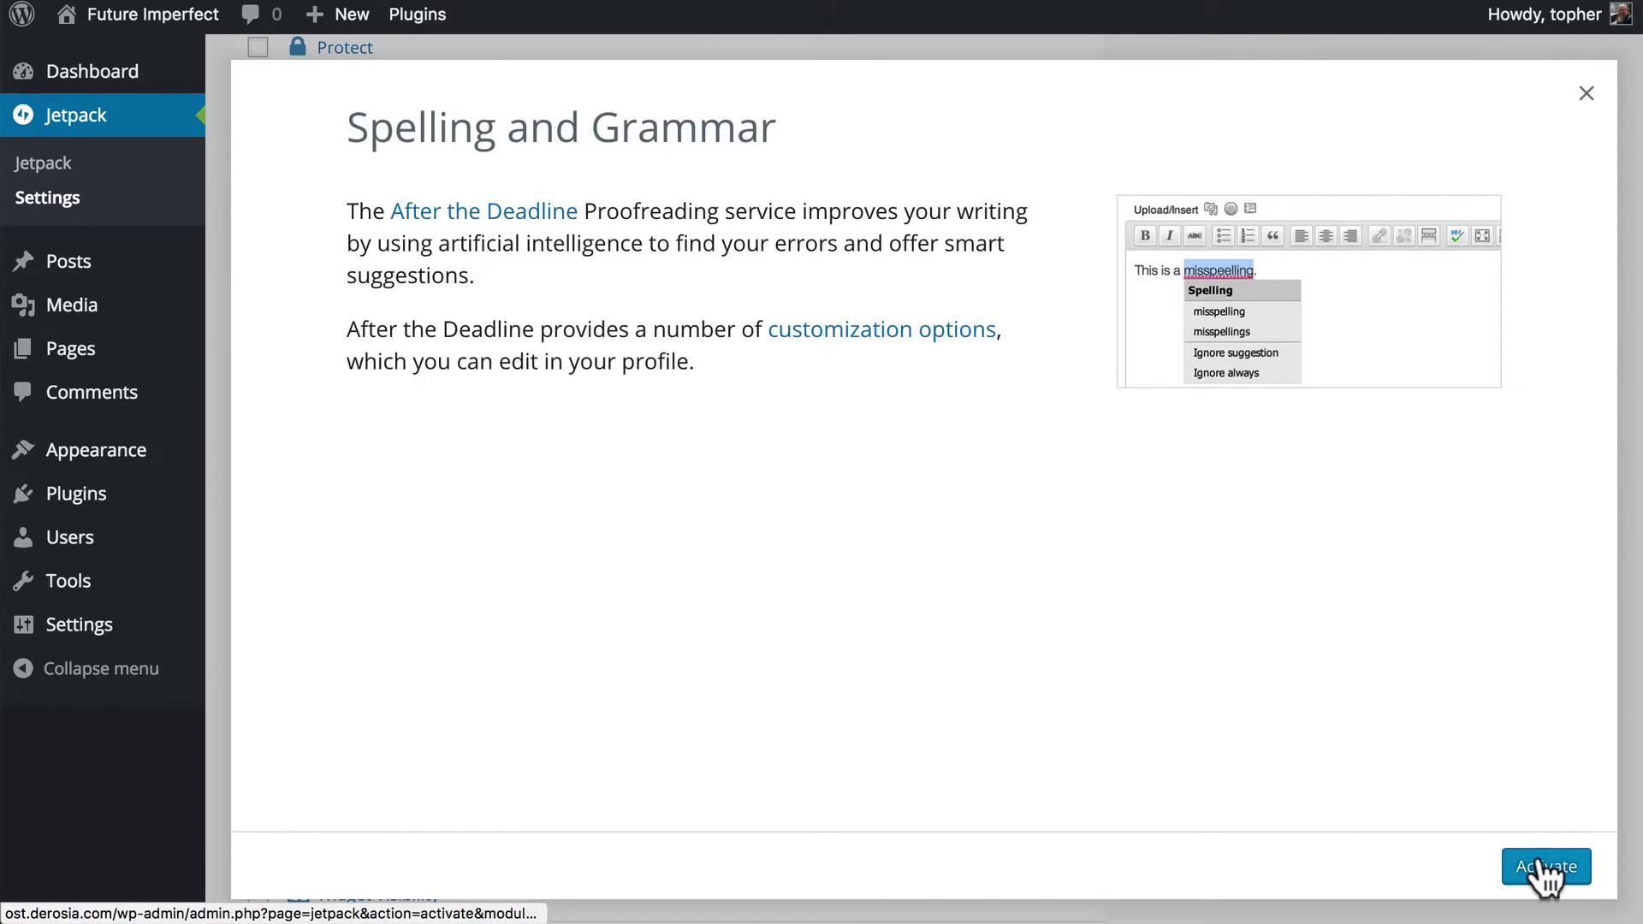
Activate Spelling and Grammar and bring up its Proofreading options on the Your Profile page.
{"action": "left_click", "coordinate": [1543, 849]}
{"action": "scroll", "coordinate": [1100, 669], "scroll_direction": "down", "scroll_amount": 5}
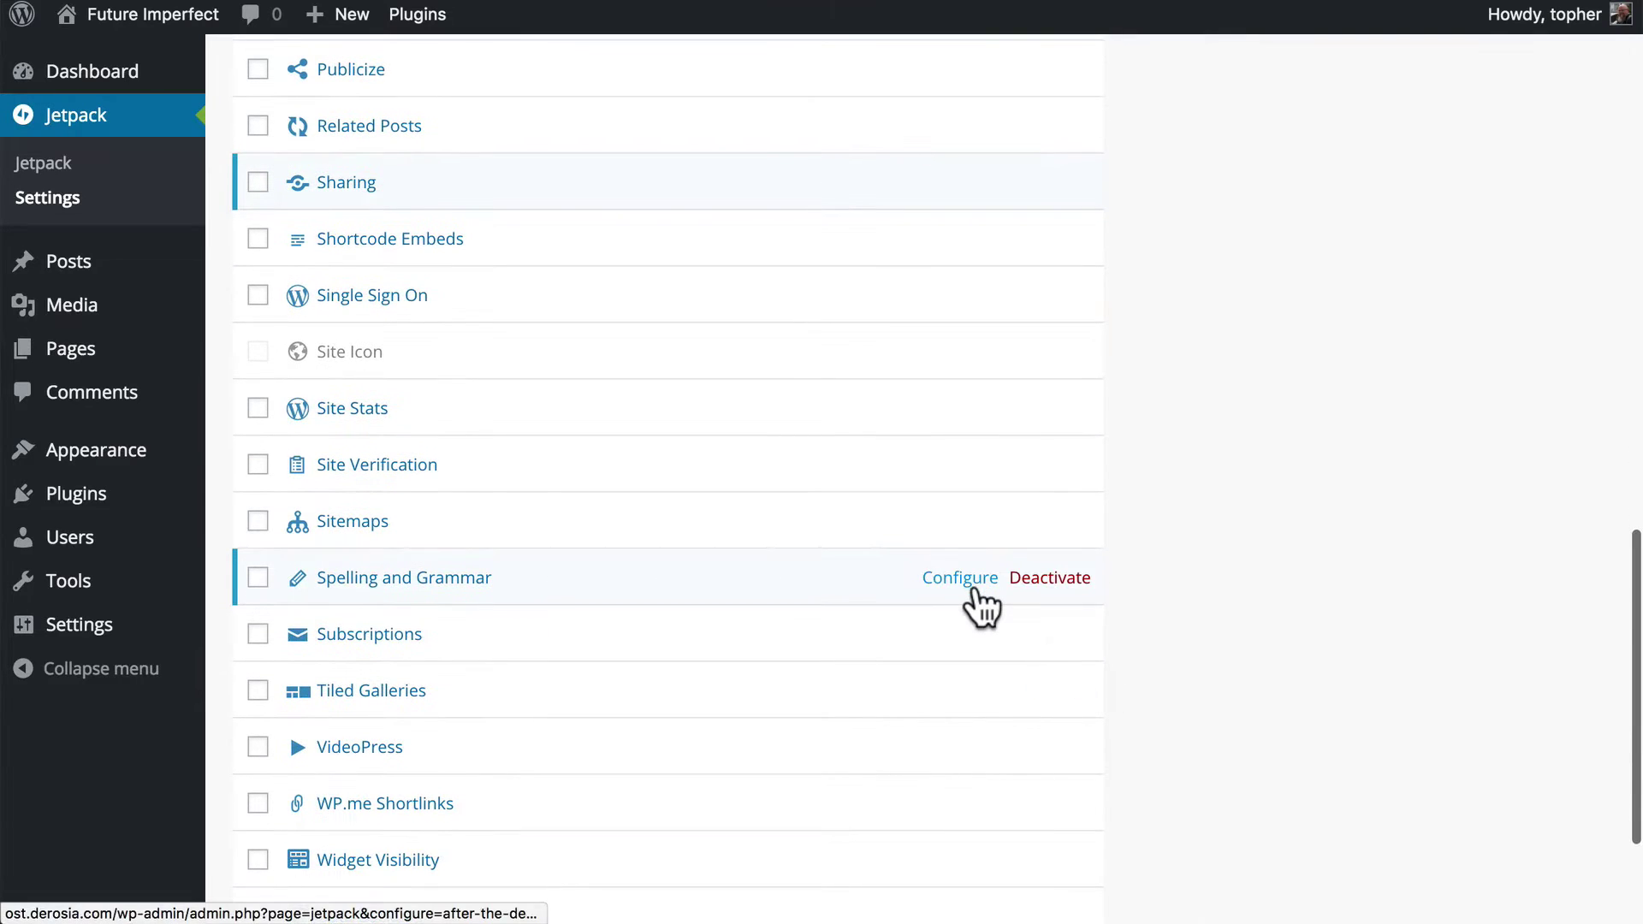
{"action": "left_click", "coordinate": [976, 579]}
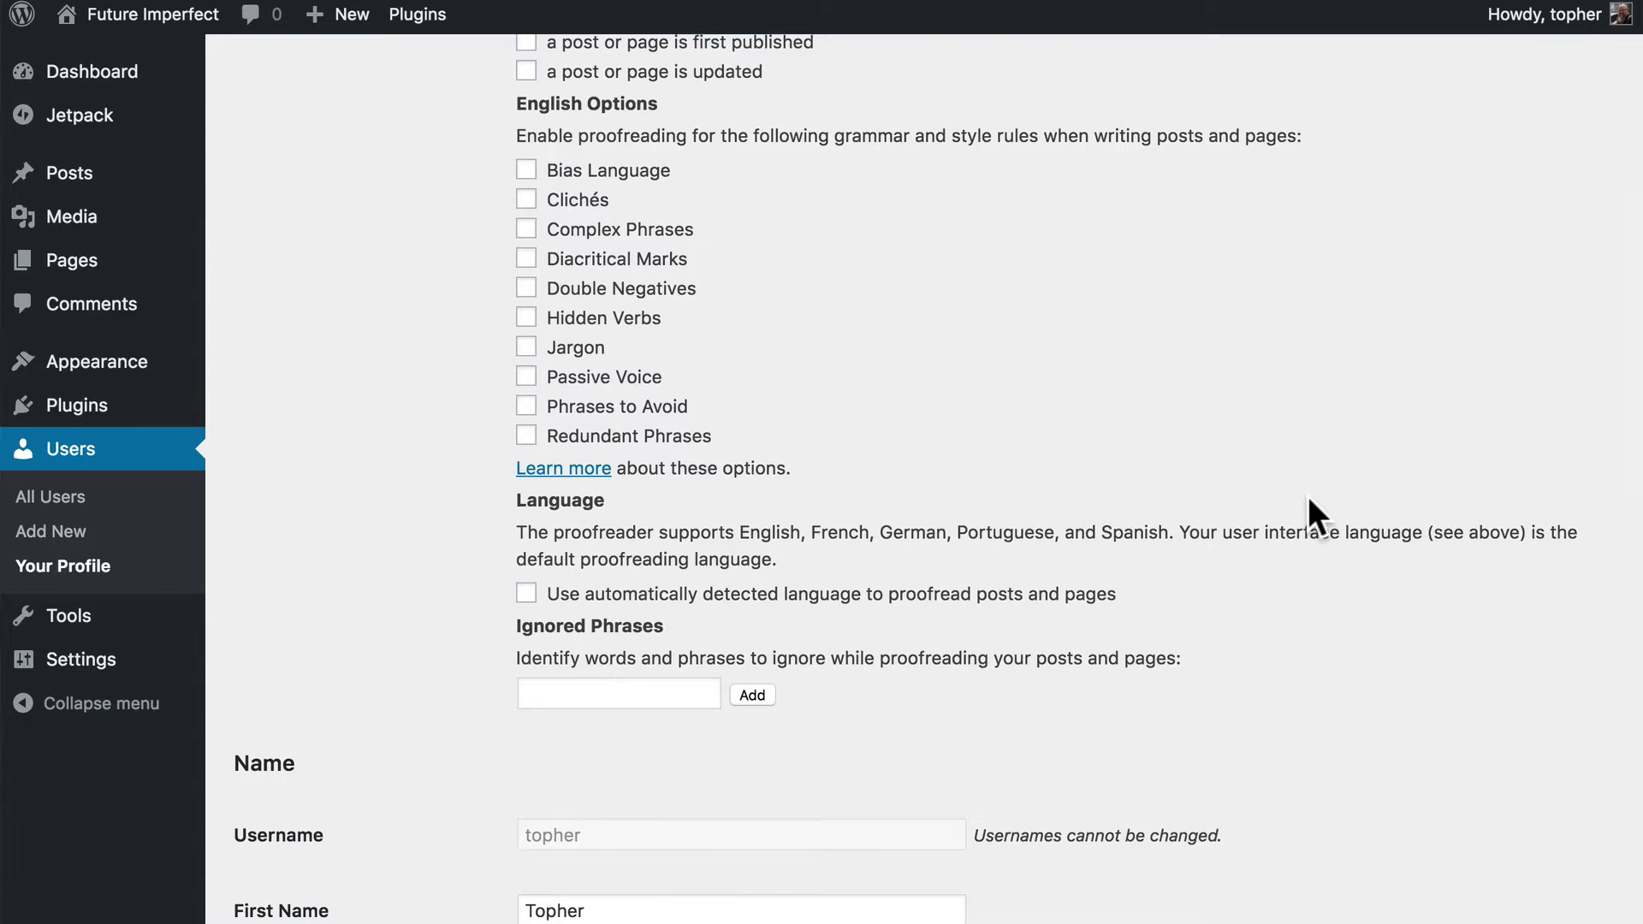
{"action": "scroll", "coordinate": [1307, 495], "scroll_direction": "up", "scroll_amount": 2}
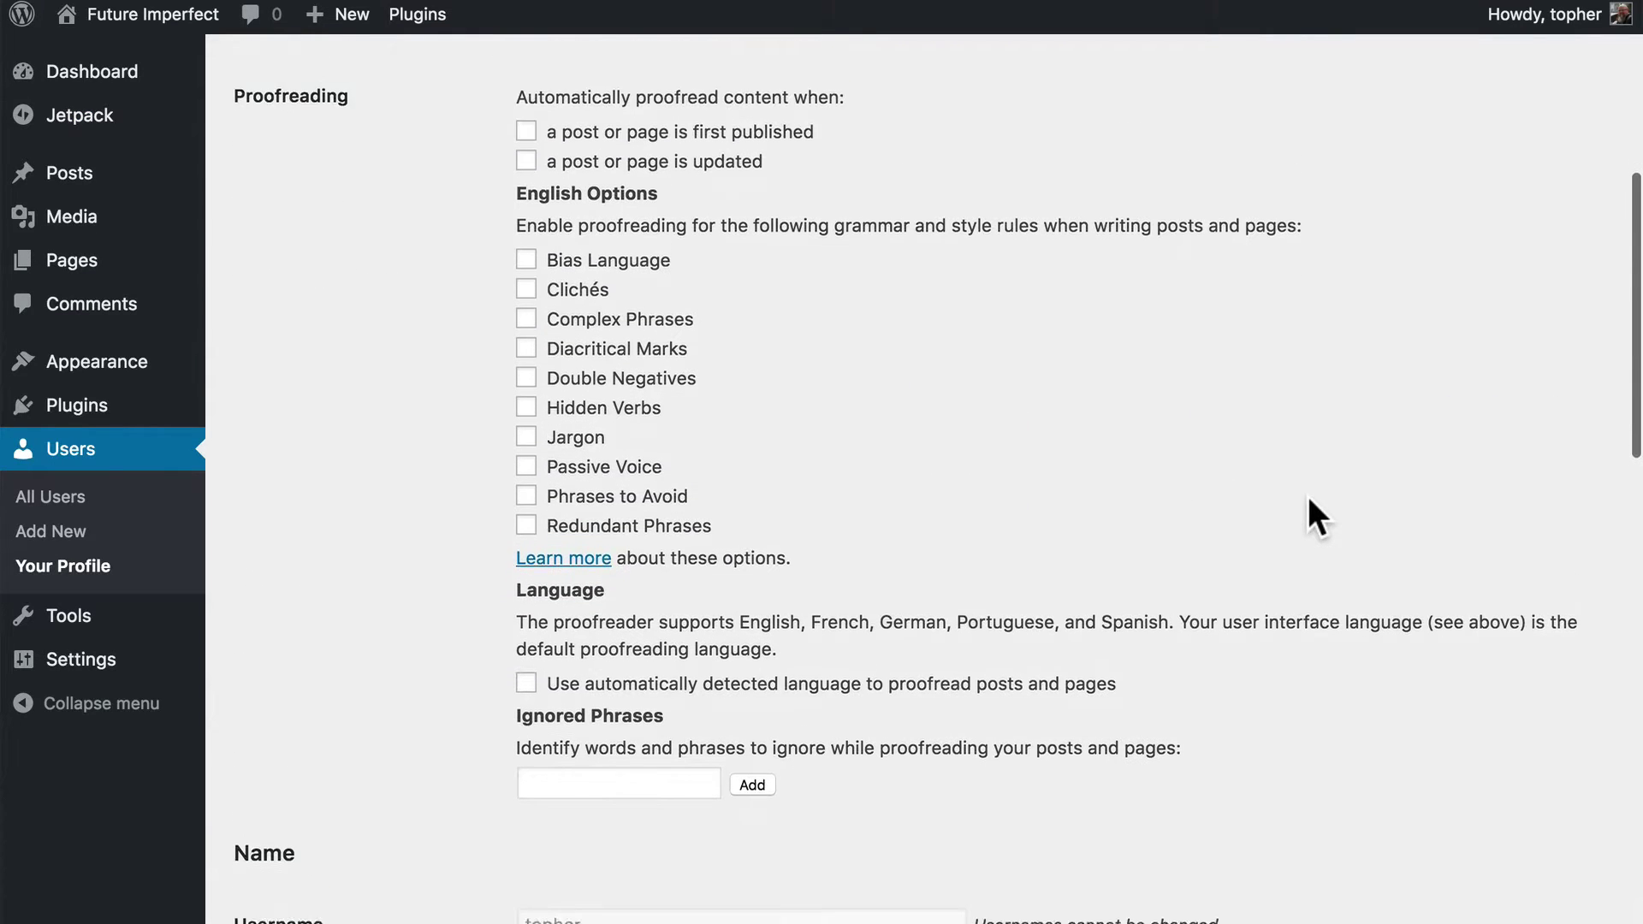
{"action": "scroll", "coordinate": [1307, 499], "scroll_direction": "down", "scroll_amount": 1}
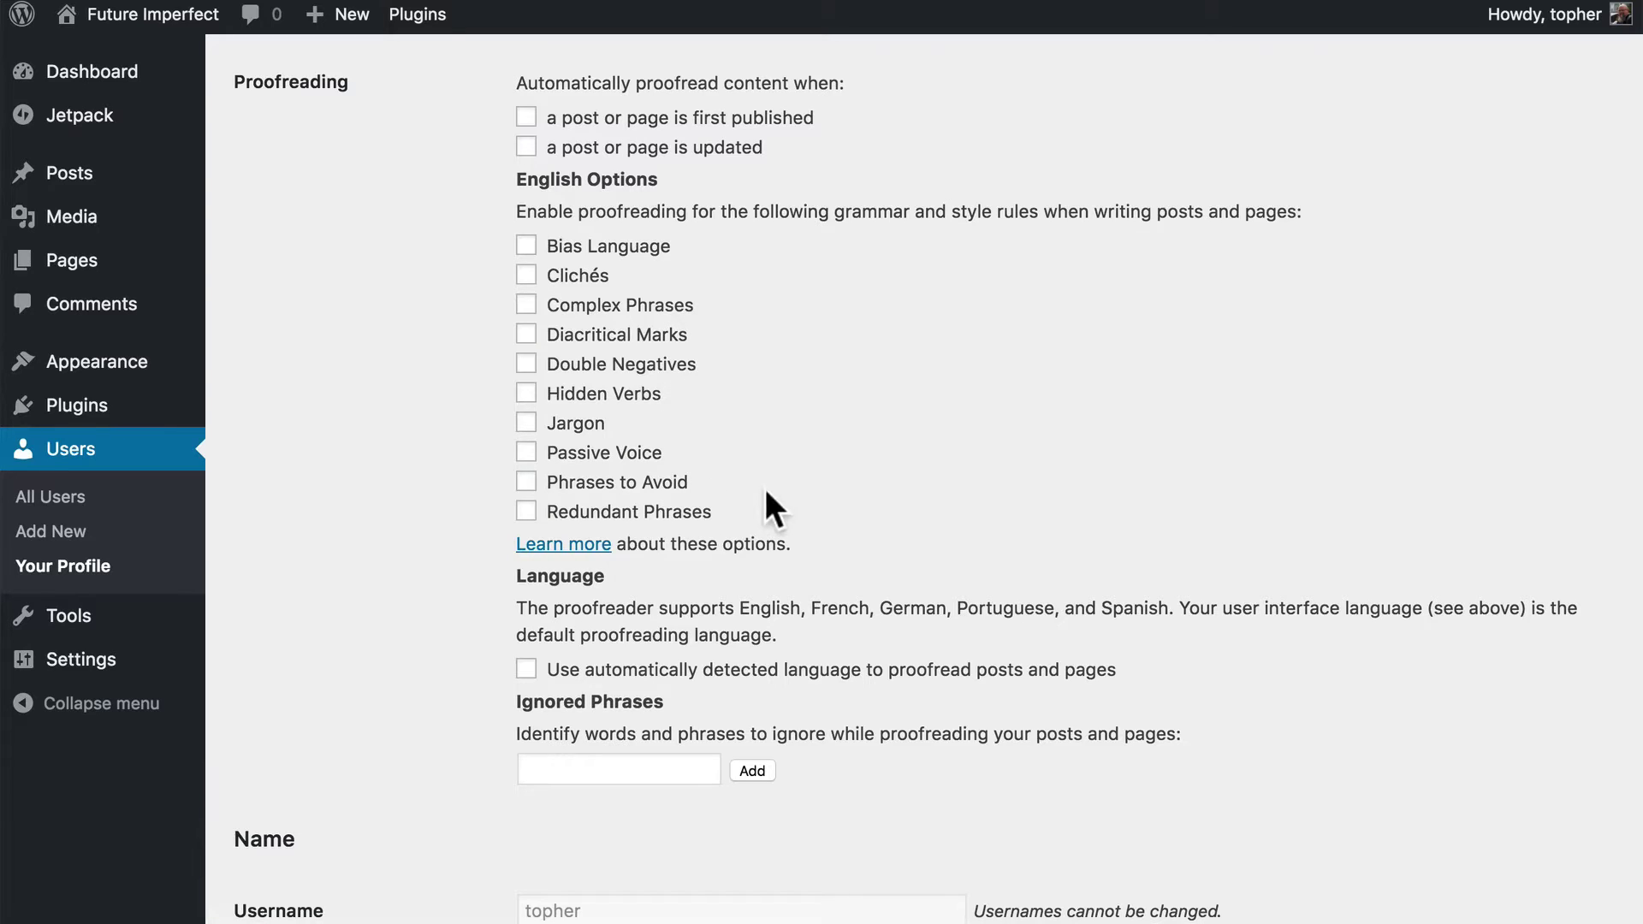
Check Bias Language, Clichés, Complex Phrases, Diacritical Marks, Double Negatives, Hidden Verbs, Jargon, Passive Voice, Phrases to Avoid, Redundant Phrases.
{"action": "left_click", "coordinate": [526, 246]}
{"action": "left_click", "coordinate": [526, 275]}
{"action": "left_click", "coordinate": [526, 304]}
{"action": "left_click", "coordinate": [526, 334]}
{"action": "left_click", "coordinate": [528, 365]}
{"action": "left_click", "coordinate": [527, 393]}
{"action": "left_click", "coordinate": [526, 423]}
{"action": "left_click", "coordinate": [525, 453]}
{"action": "left_click", "coordinate": [525, 483]}
{"action": "left_click", "coordinate": [526, 512]}
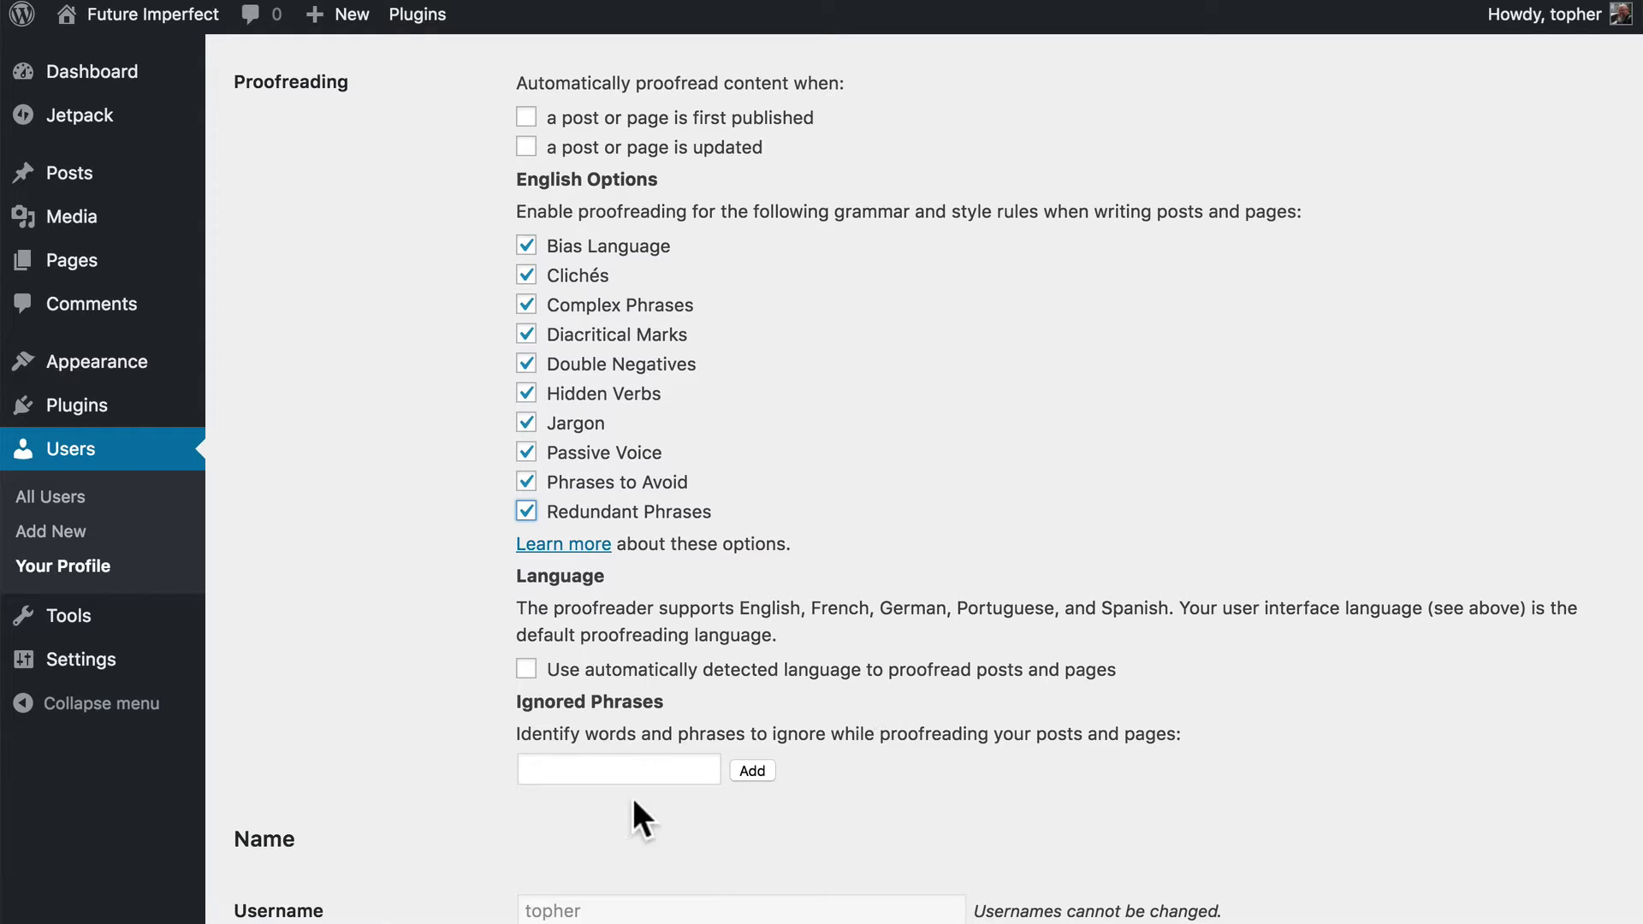
{"action": "left_click", "coordinate": [607, 768]}
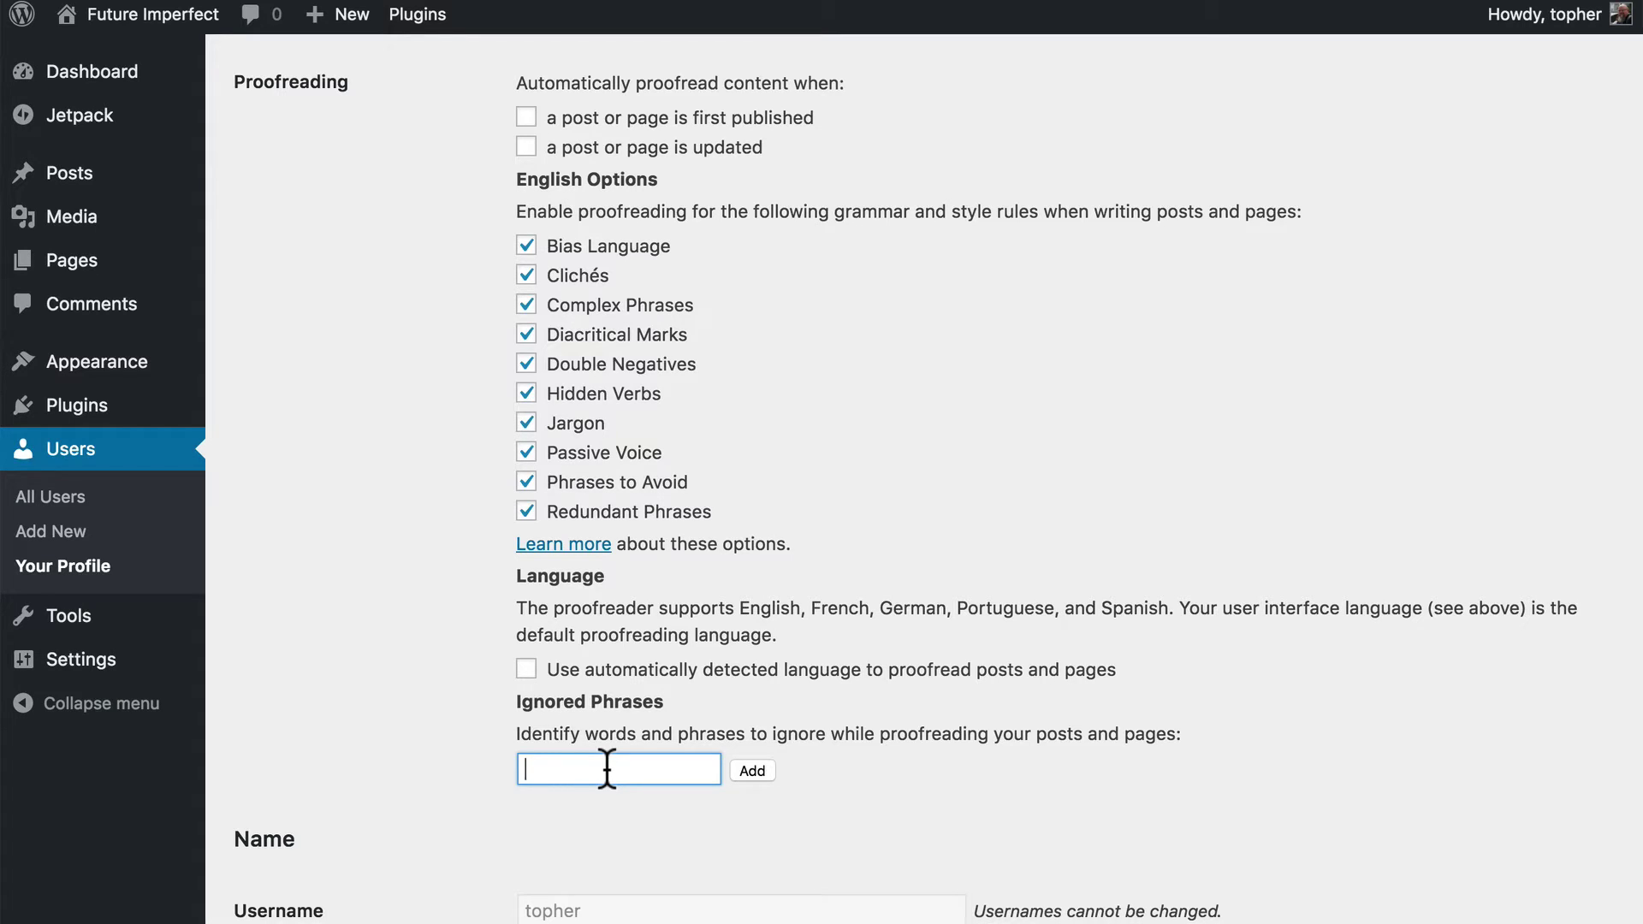
Update Profile to save the proofreading options, then edit the Louis L'Amour post.
{"action": "scroll", "coordinate": [607, 767], "scroll_direction": "down", "scroll_amount": 15}
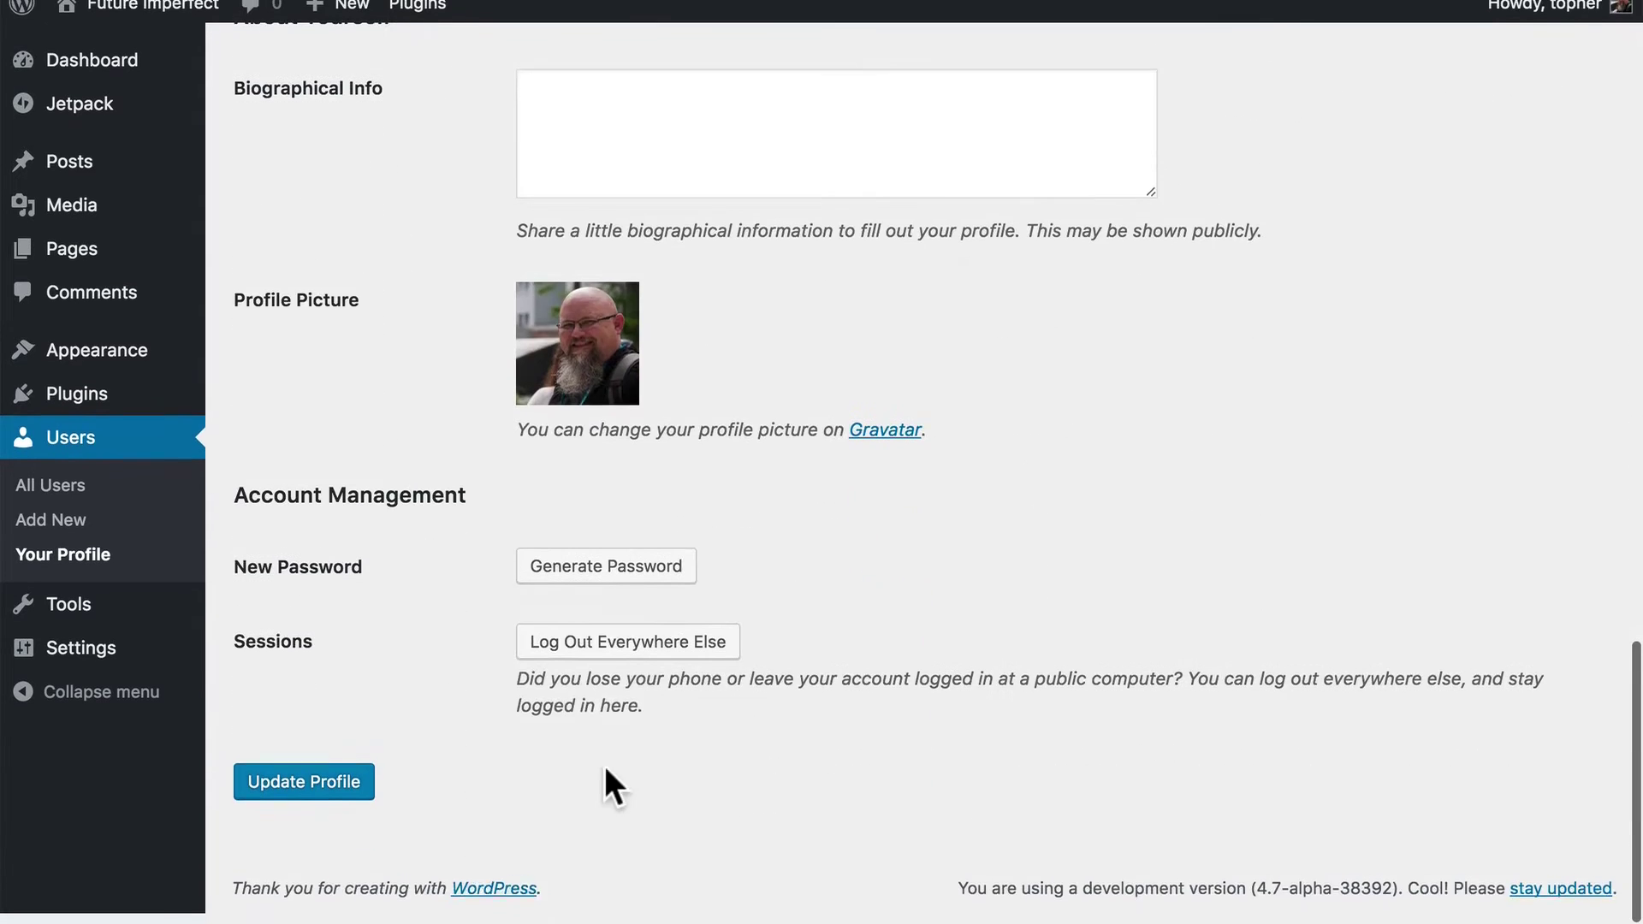
{"action": "left_click", "coordinate": [329, 796]}
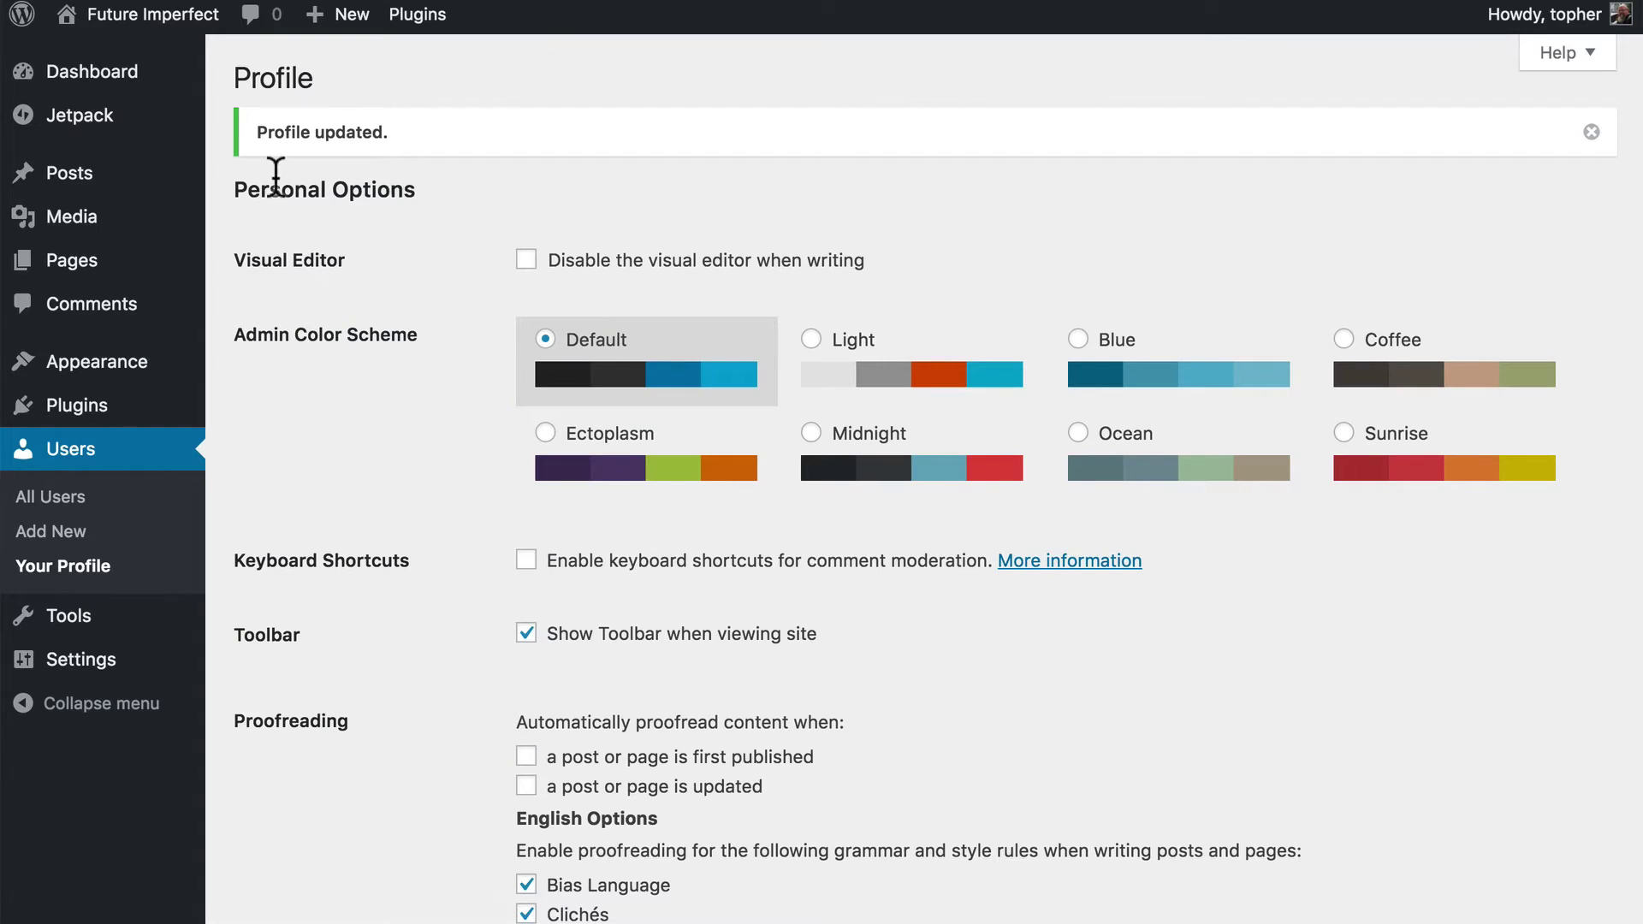
{"action": "left_click", "coordinate": [88, 182]}
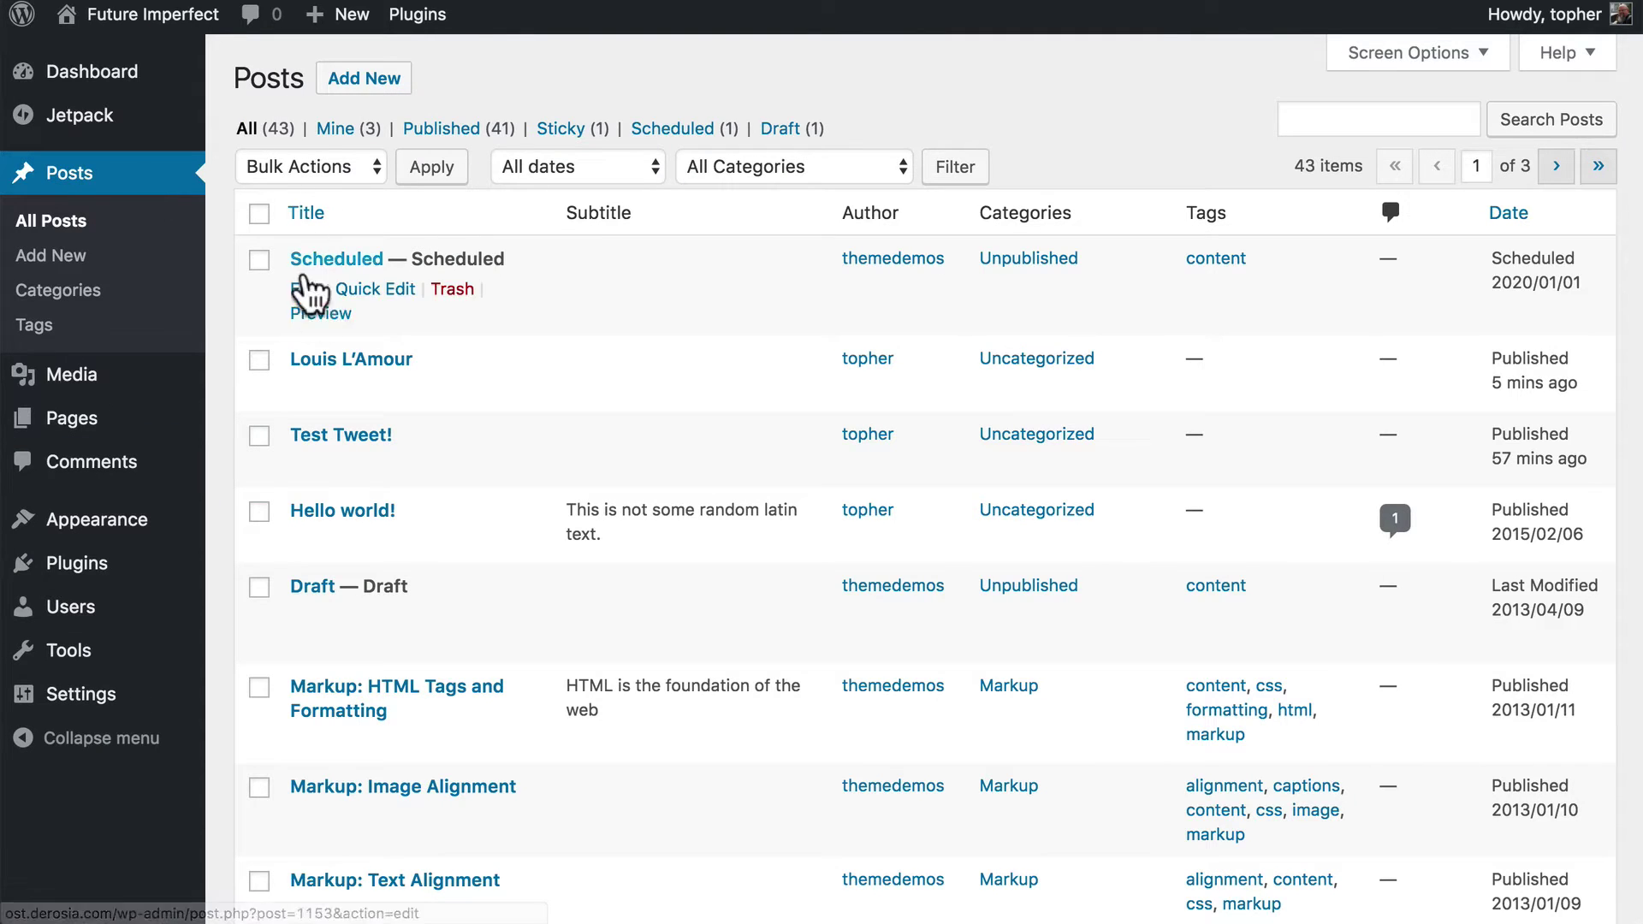
{"action": "mouse_move", "coordinate": [306, 399]}
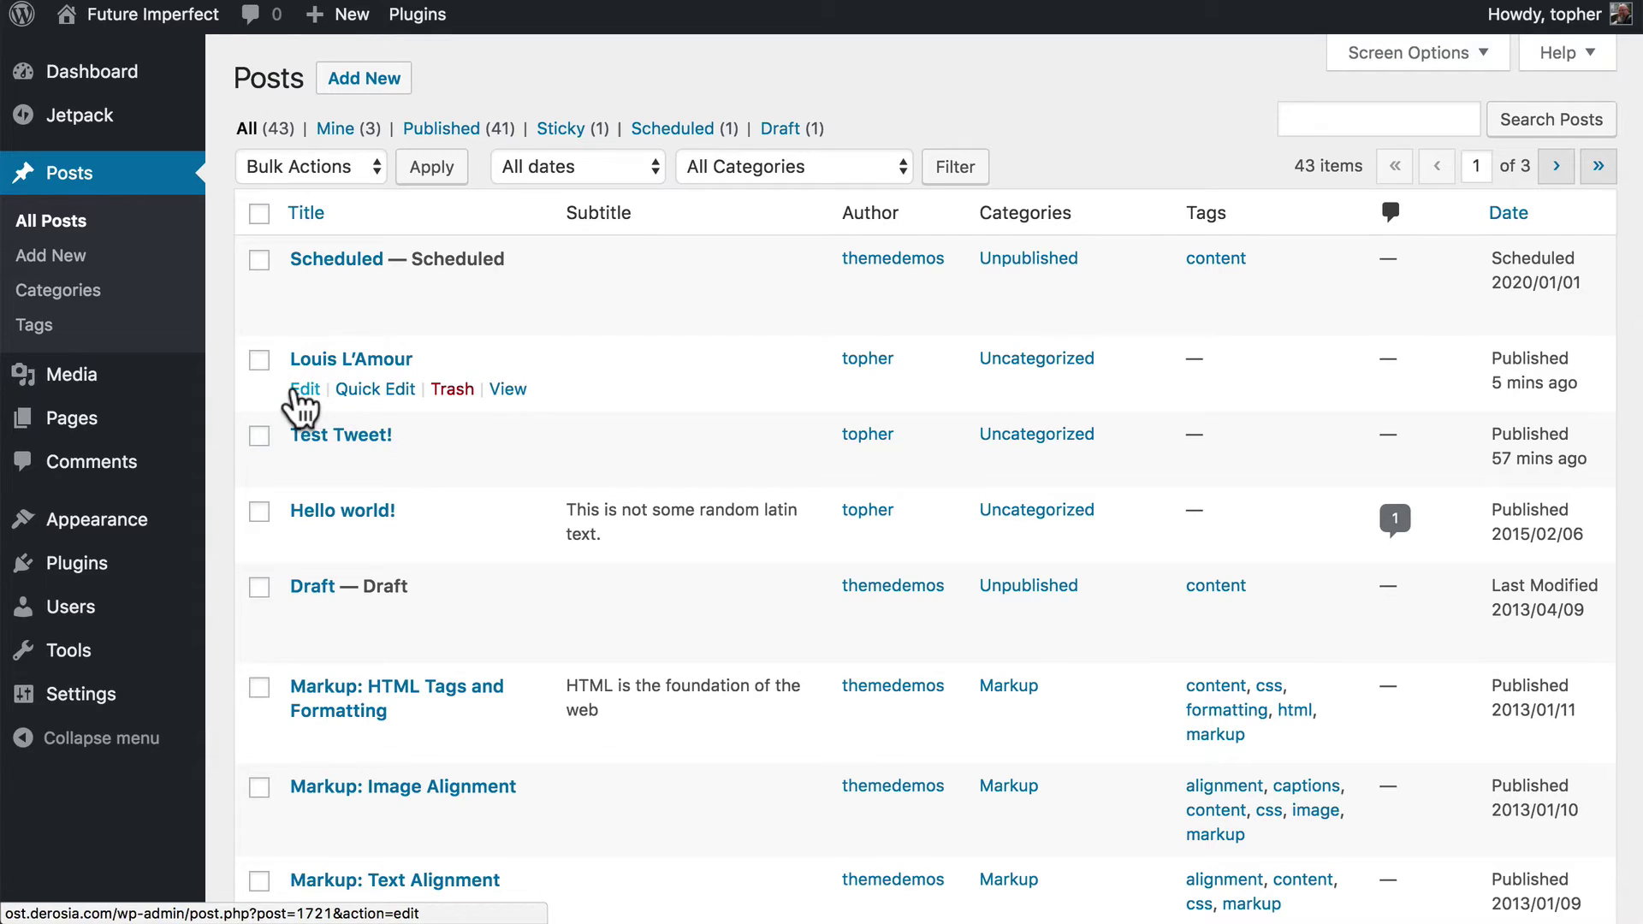
{"action": "left_click", "coordinate": [301, 399]}
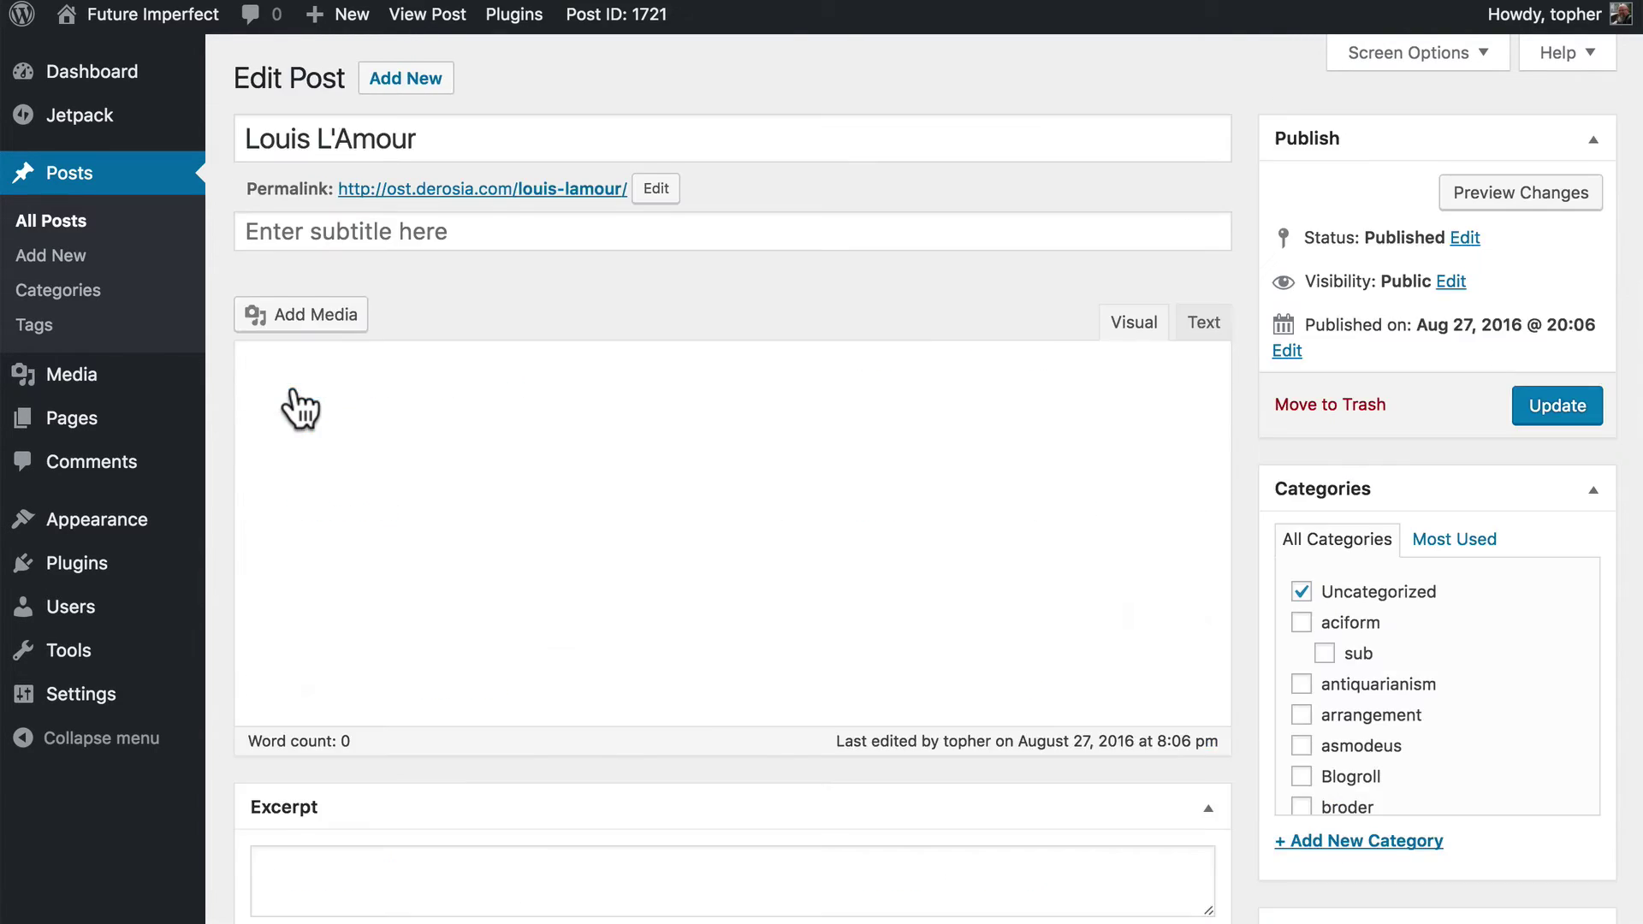
{"action": "scroll", "coordinate": [1170, 628], "scroll_direction": "down", "scroll_amount": 10}
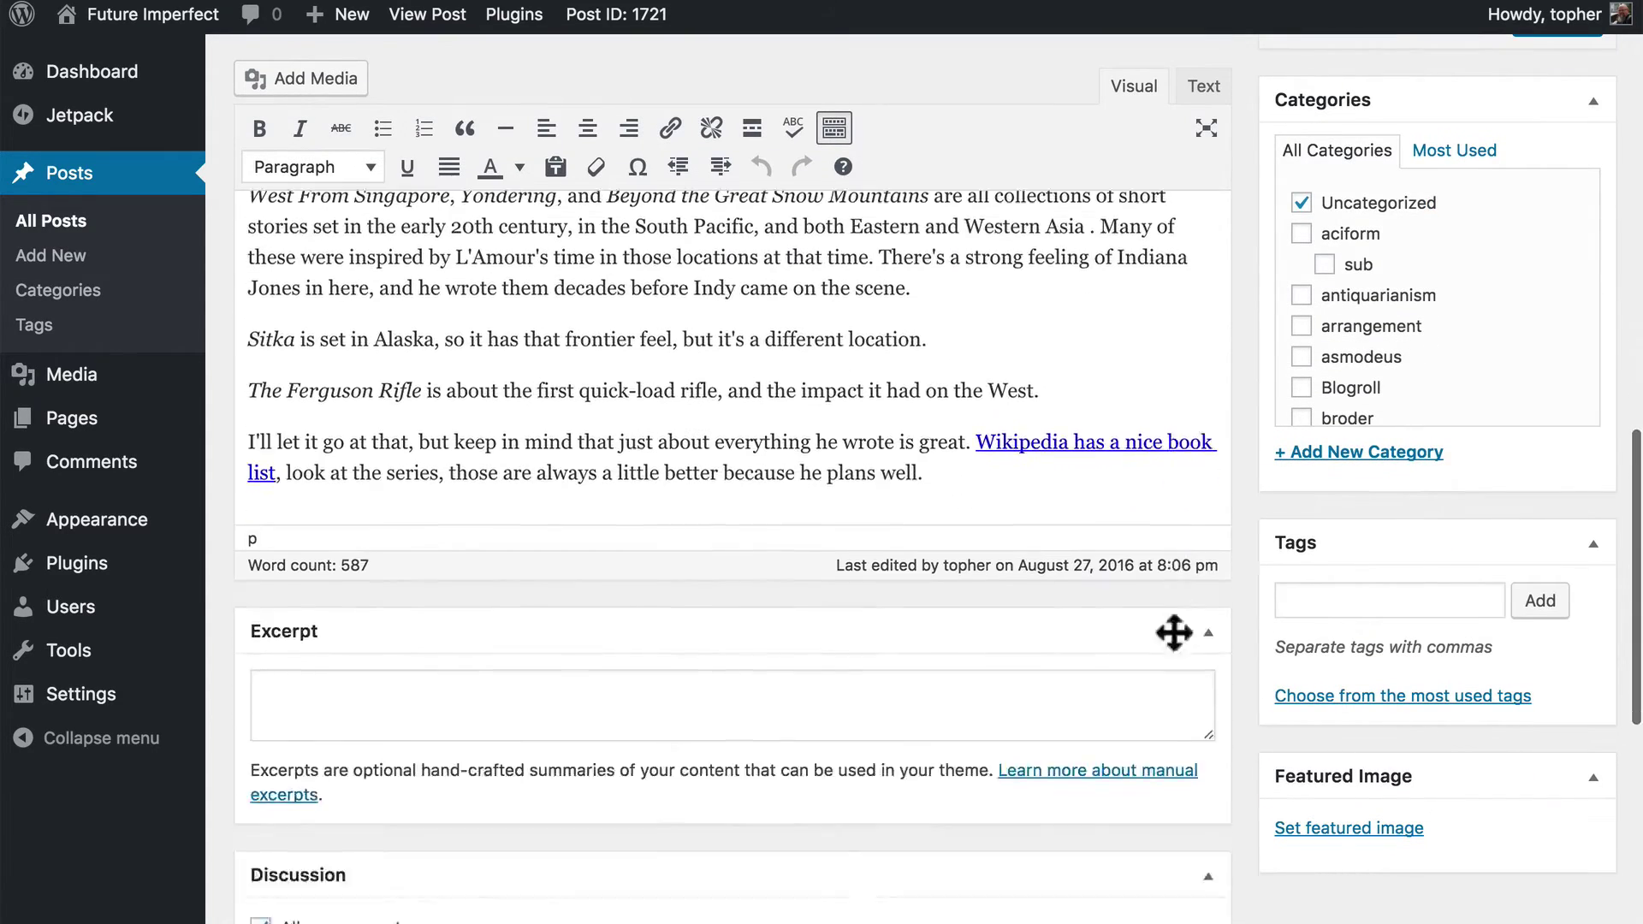
{"action": "scroll", "coordinate": [1171, 628], "scroll_direction": "up", "scroll_amount": 10}
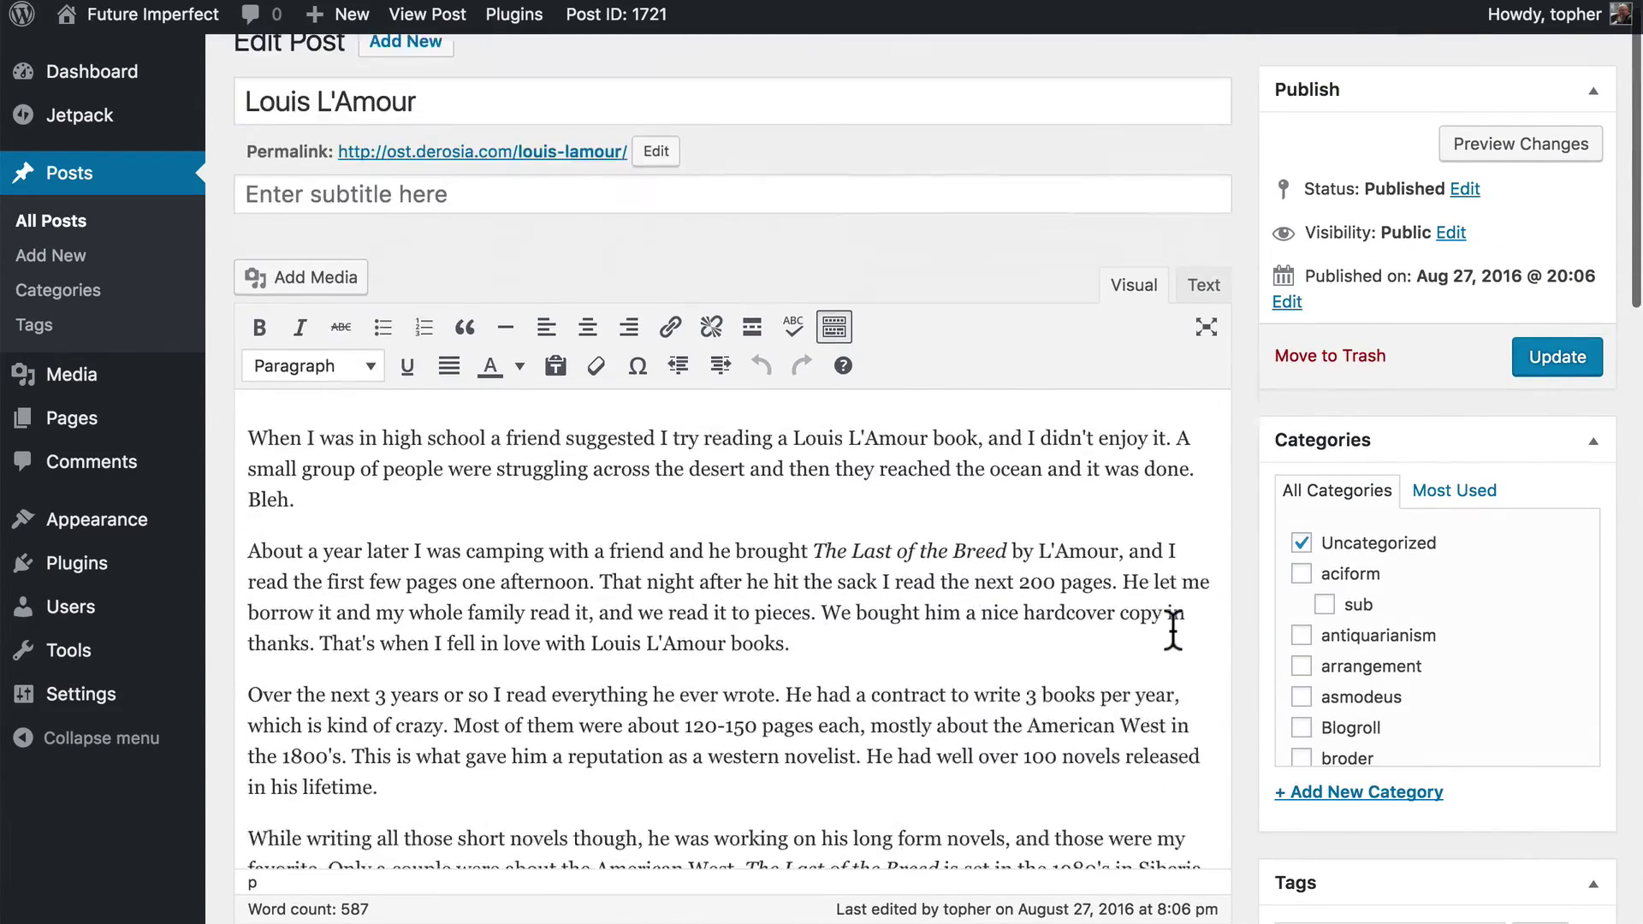
{"action": "scroll", "coordinate": [1172, 629], "scroll_direction": "up", "scroll_amount": 1}
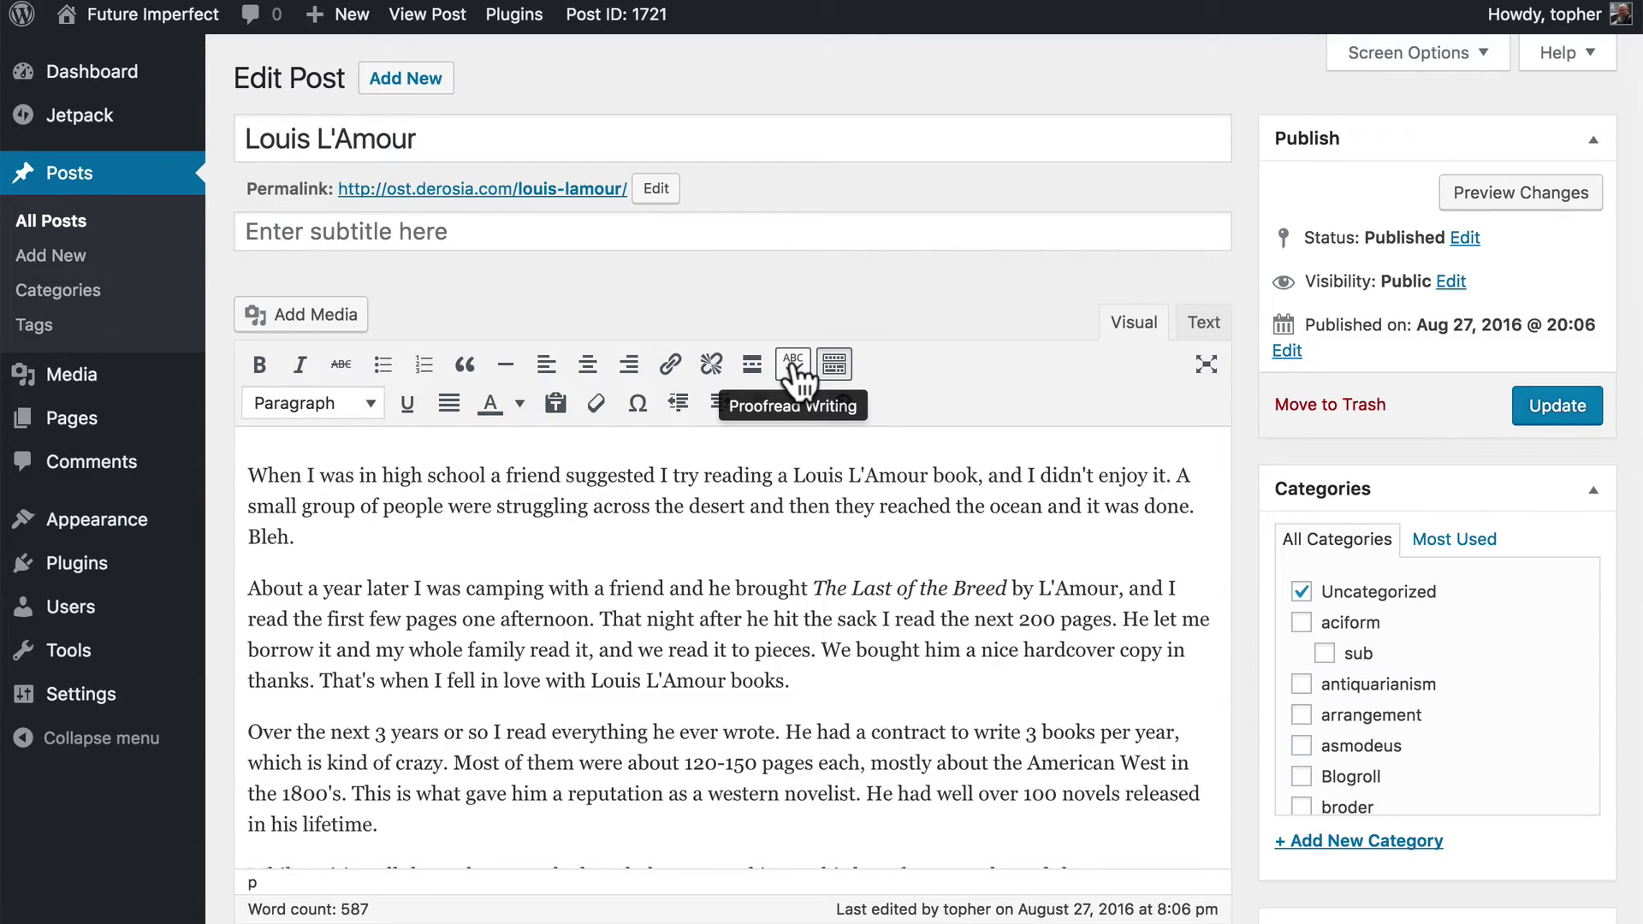
Proofread the post and read the passive-voice explanation for "was done".
{"action": "left_click", "coordinate": [796, 373]}
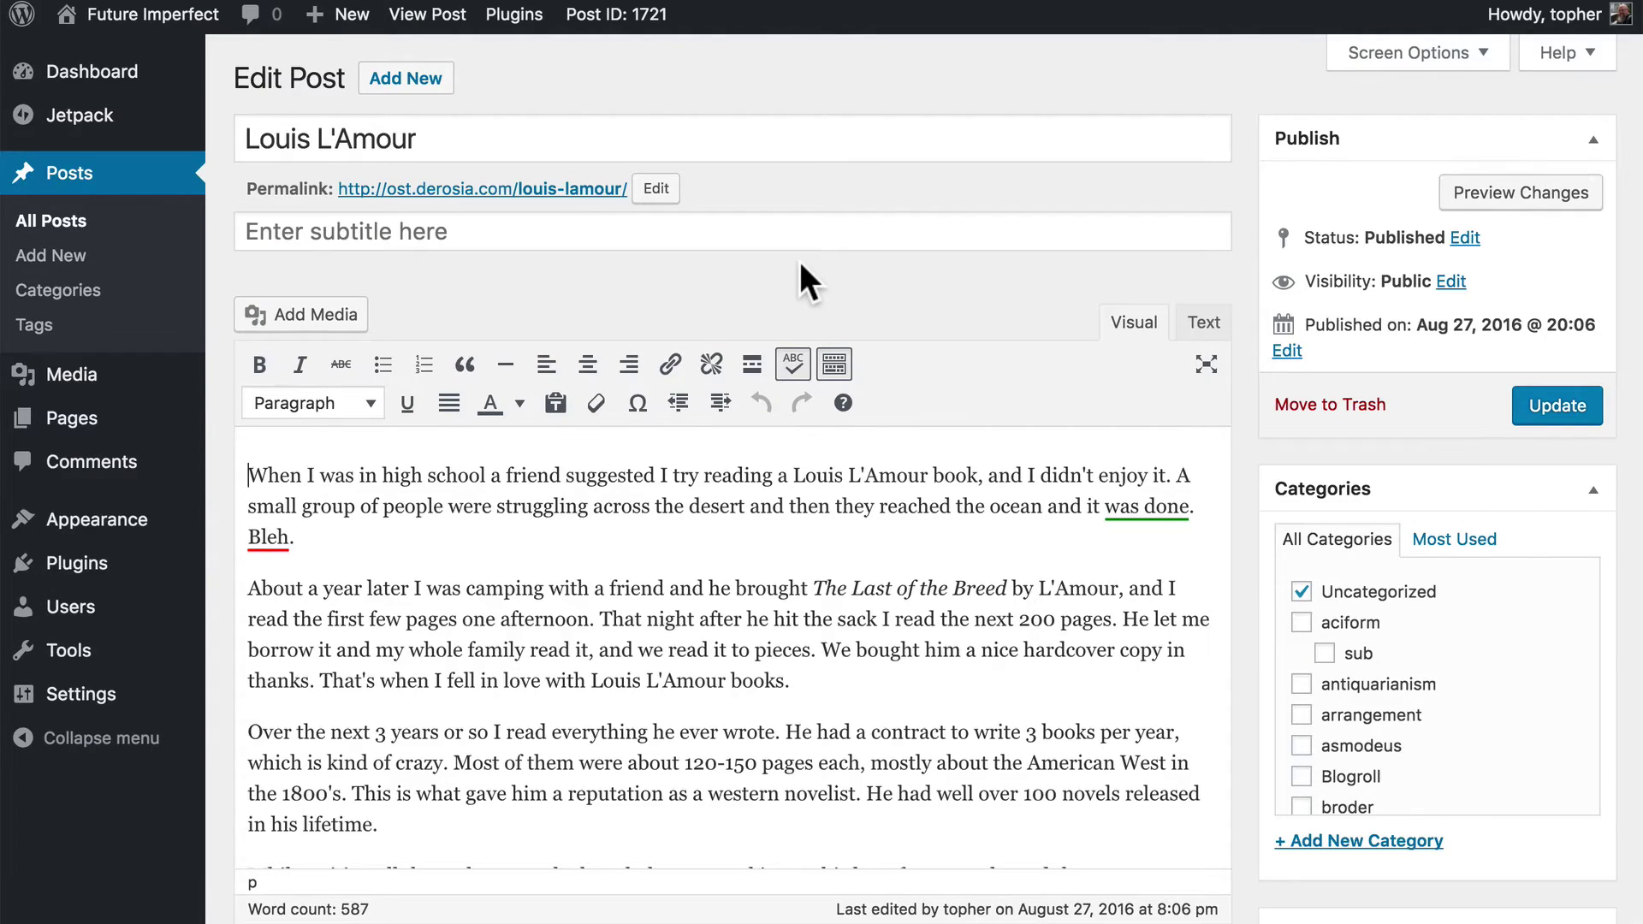
{"action": "left_click", "coordinate": [1158, 506]}
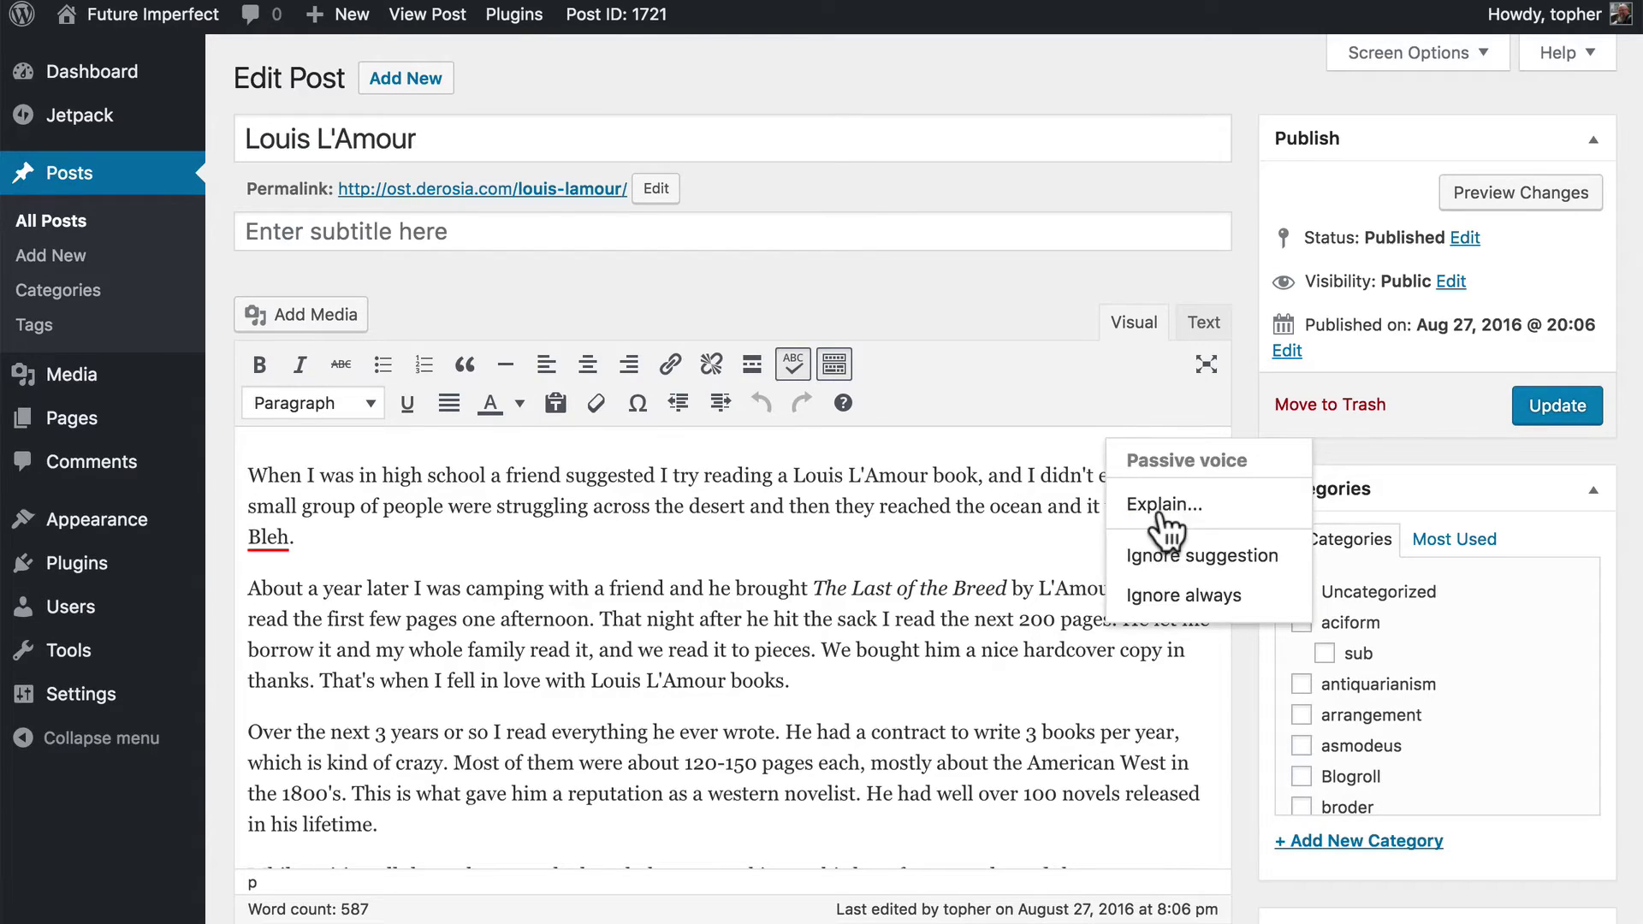
{"action": "left_click", "coordinate": [1237, 523]}
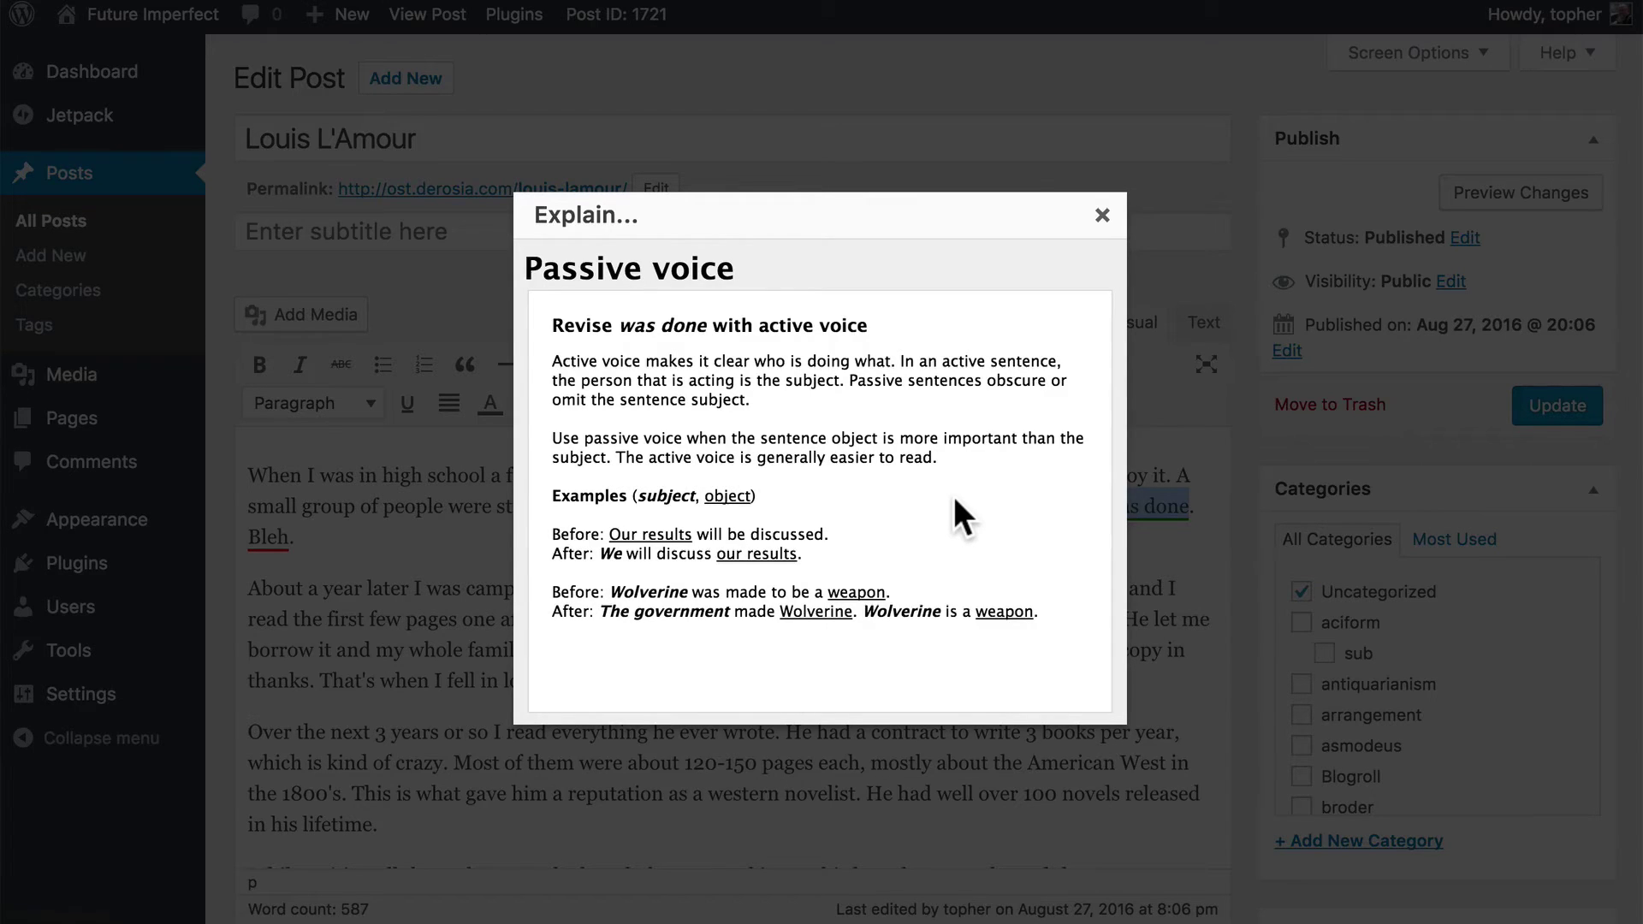
{"action": "left_click", "coordinate": [1101, 217]}
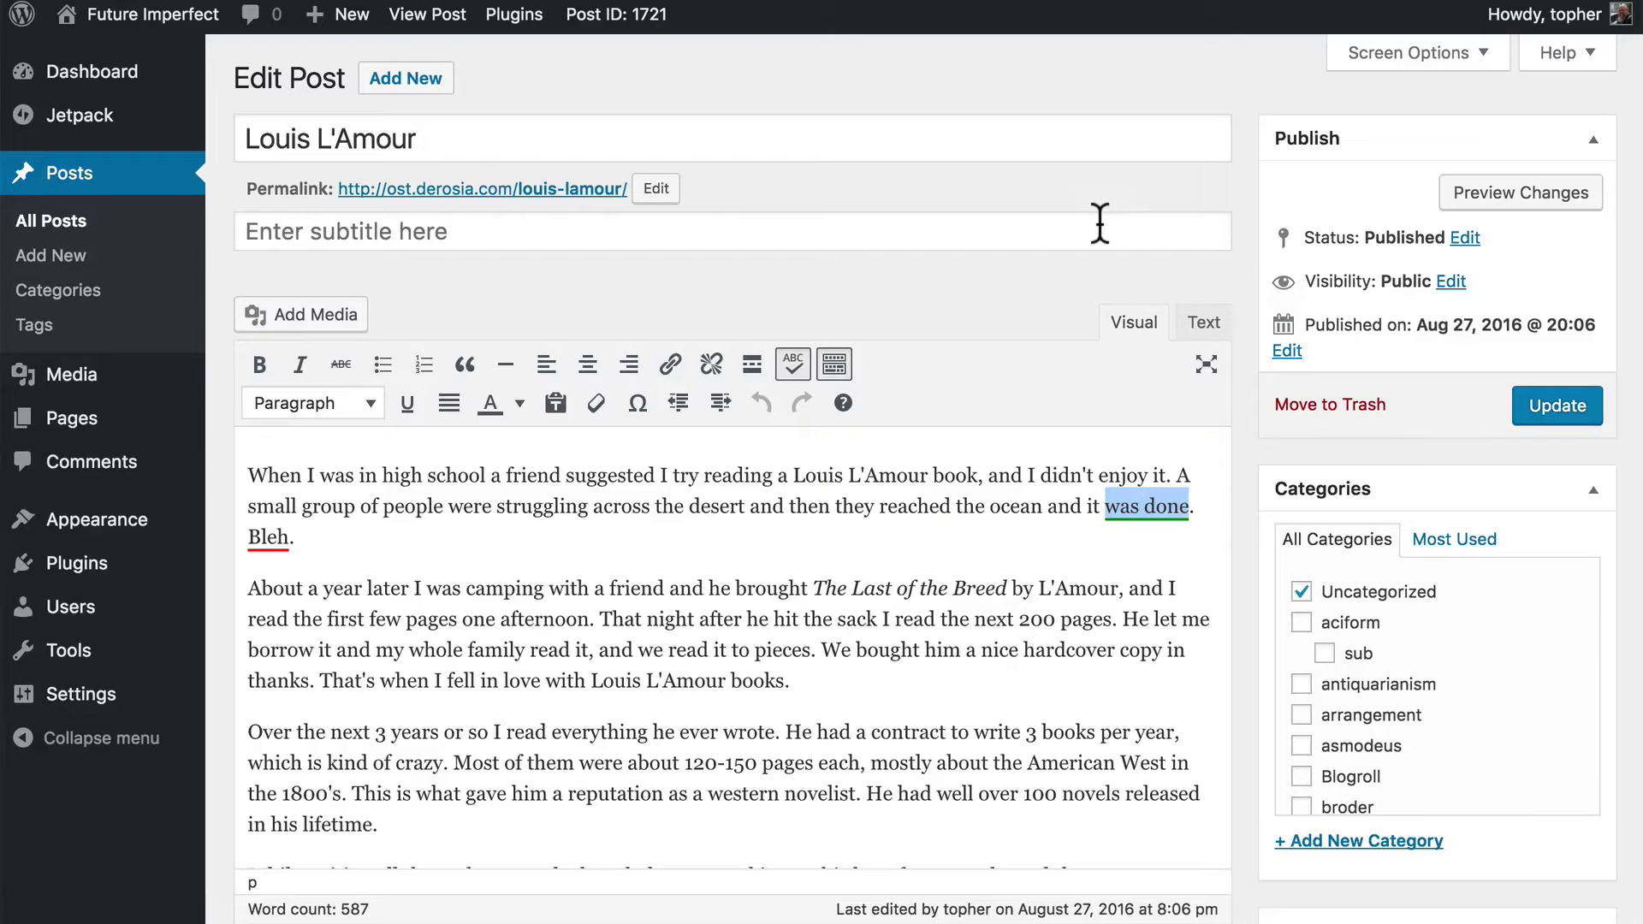
Set "Bleh" to Ignore always so it is no longer flagged as misspelled.
{"action": "left_click", "coordinate": [261, 537]}
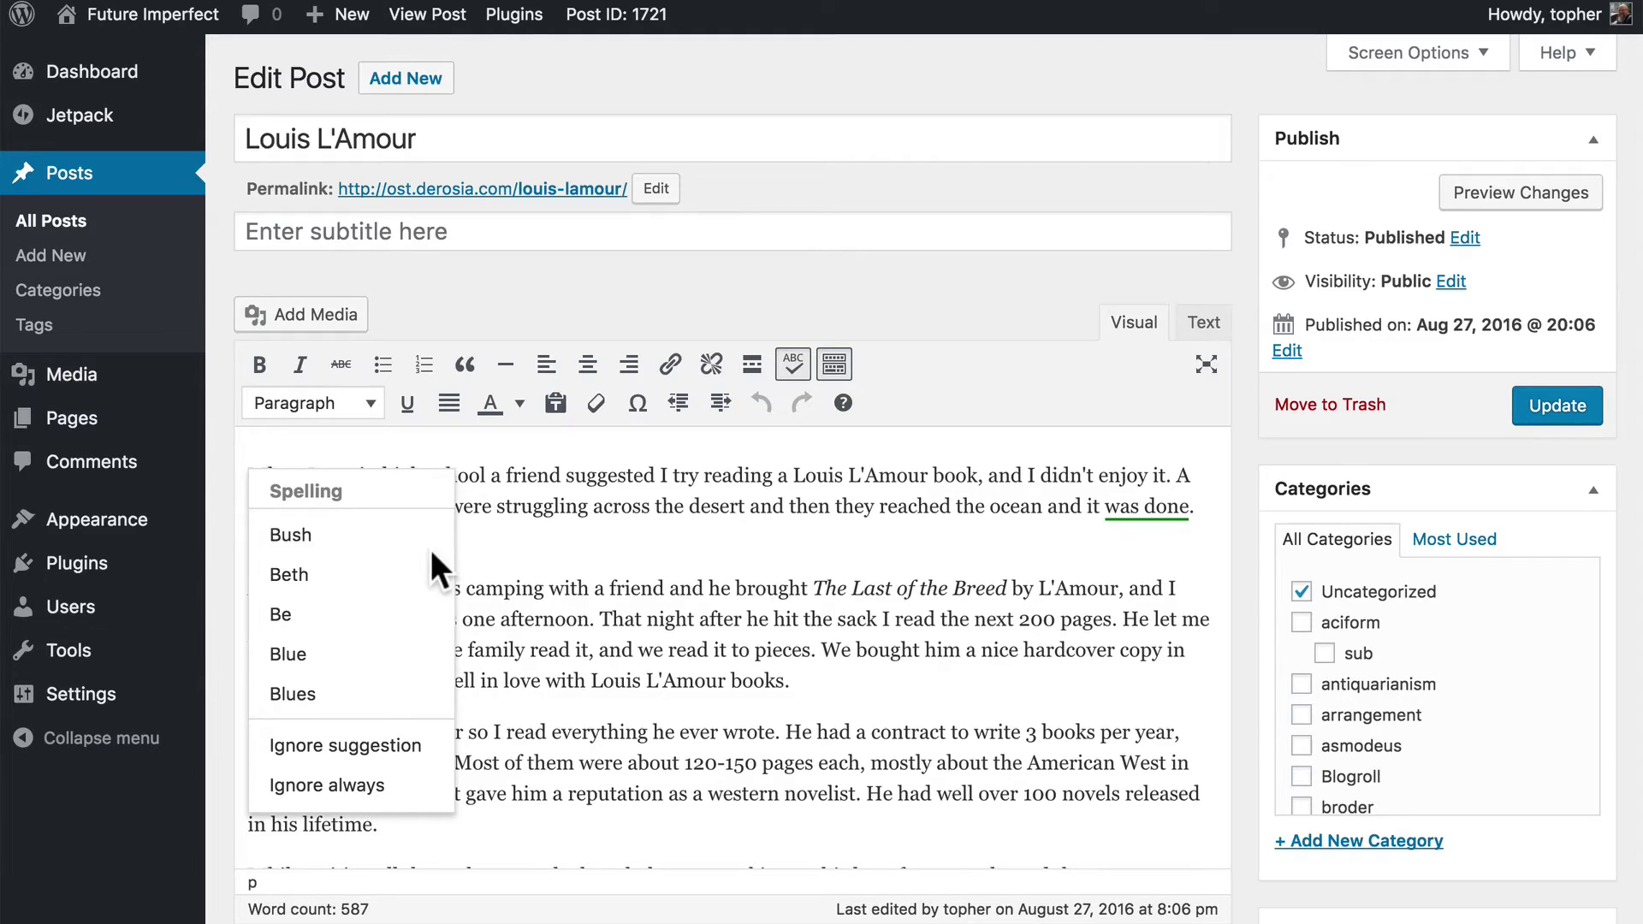
{"action": "left_click", "coordinate": [385, 787]}
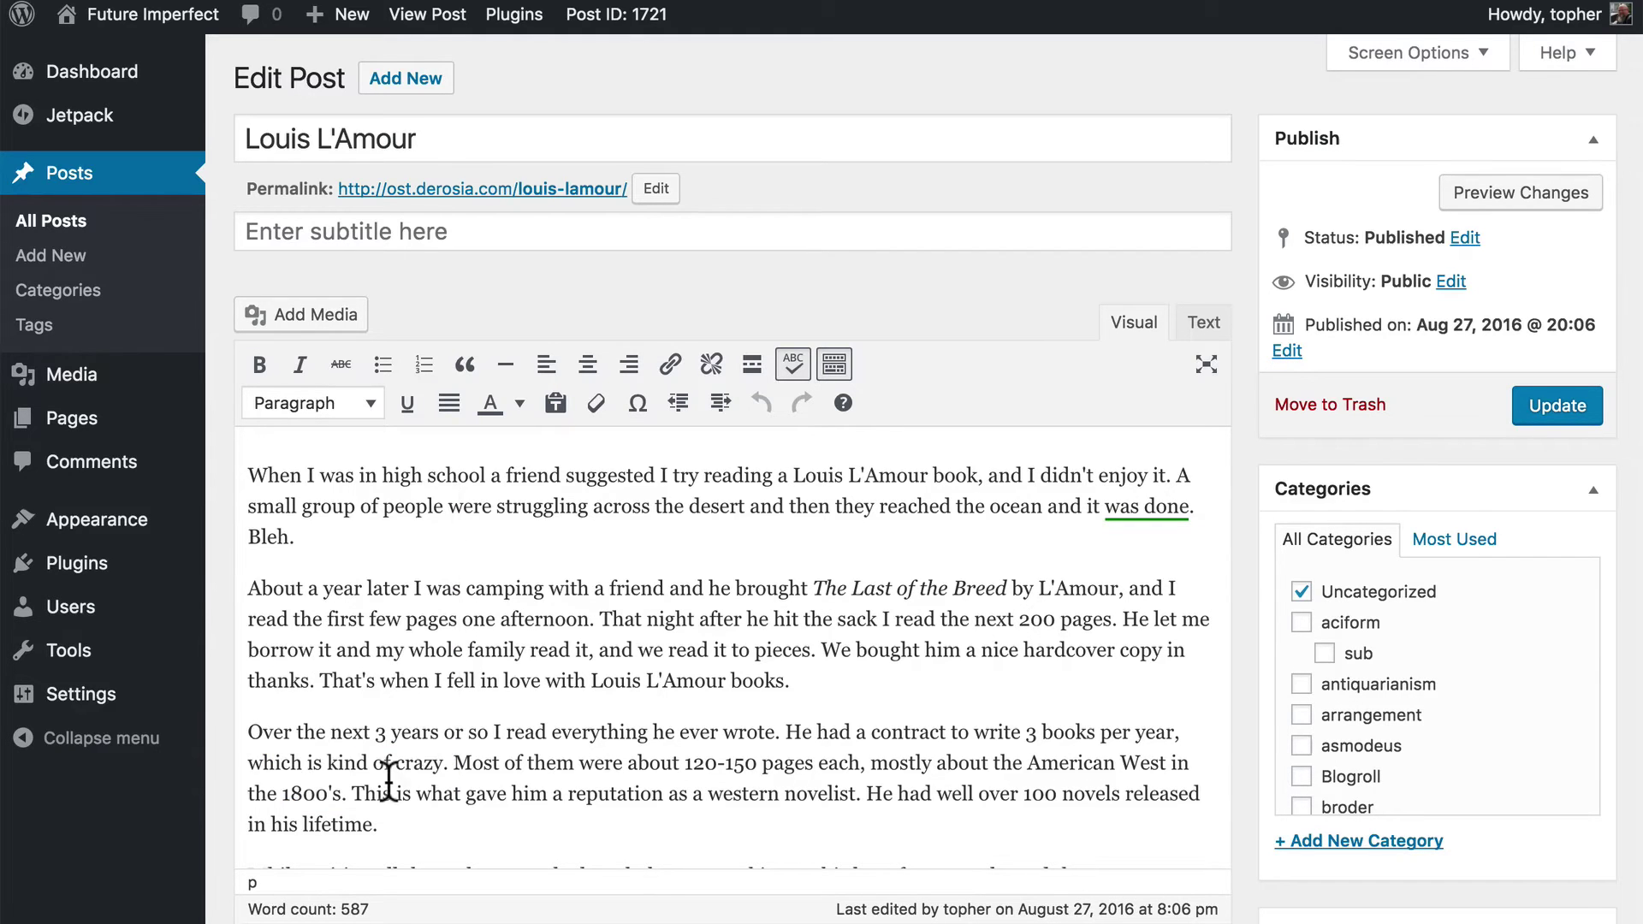
{"action": "scroll", "coordinate": [656, 637], "scroll_direction": "down", "scroll_amount": 6}
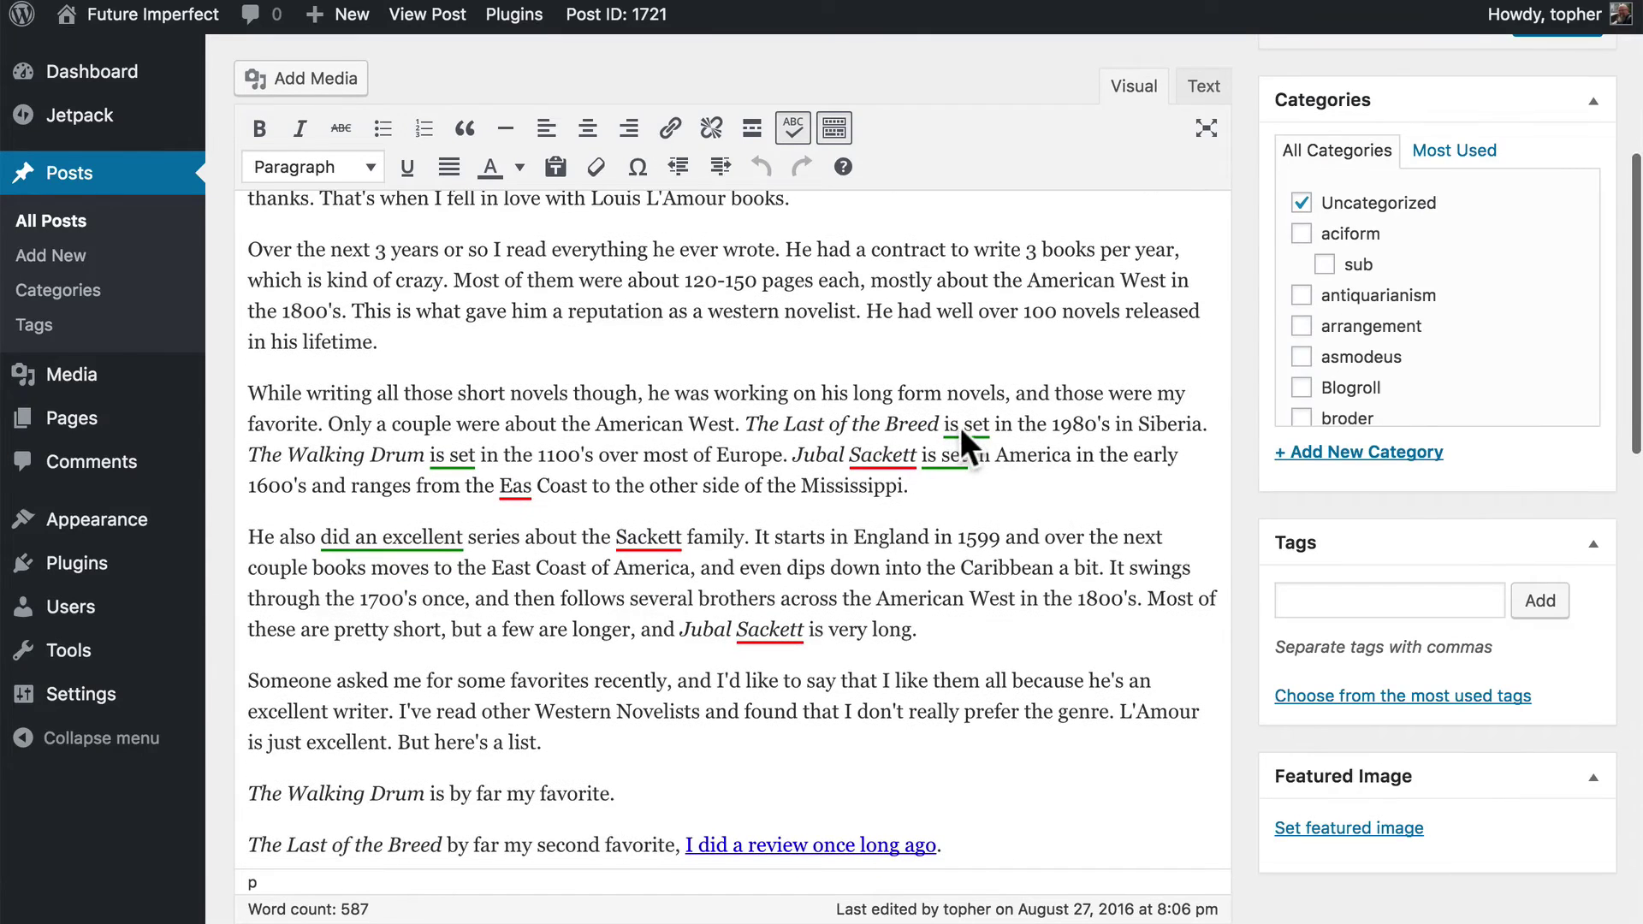
Read the passive-voice explanation for "is set" and return to the post.
{"action": "left_click", "coordinate": [960, 428]}
{"action": "left_click", "coordinate": [1015, 420]}
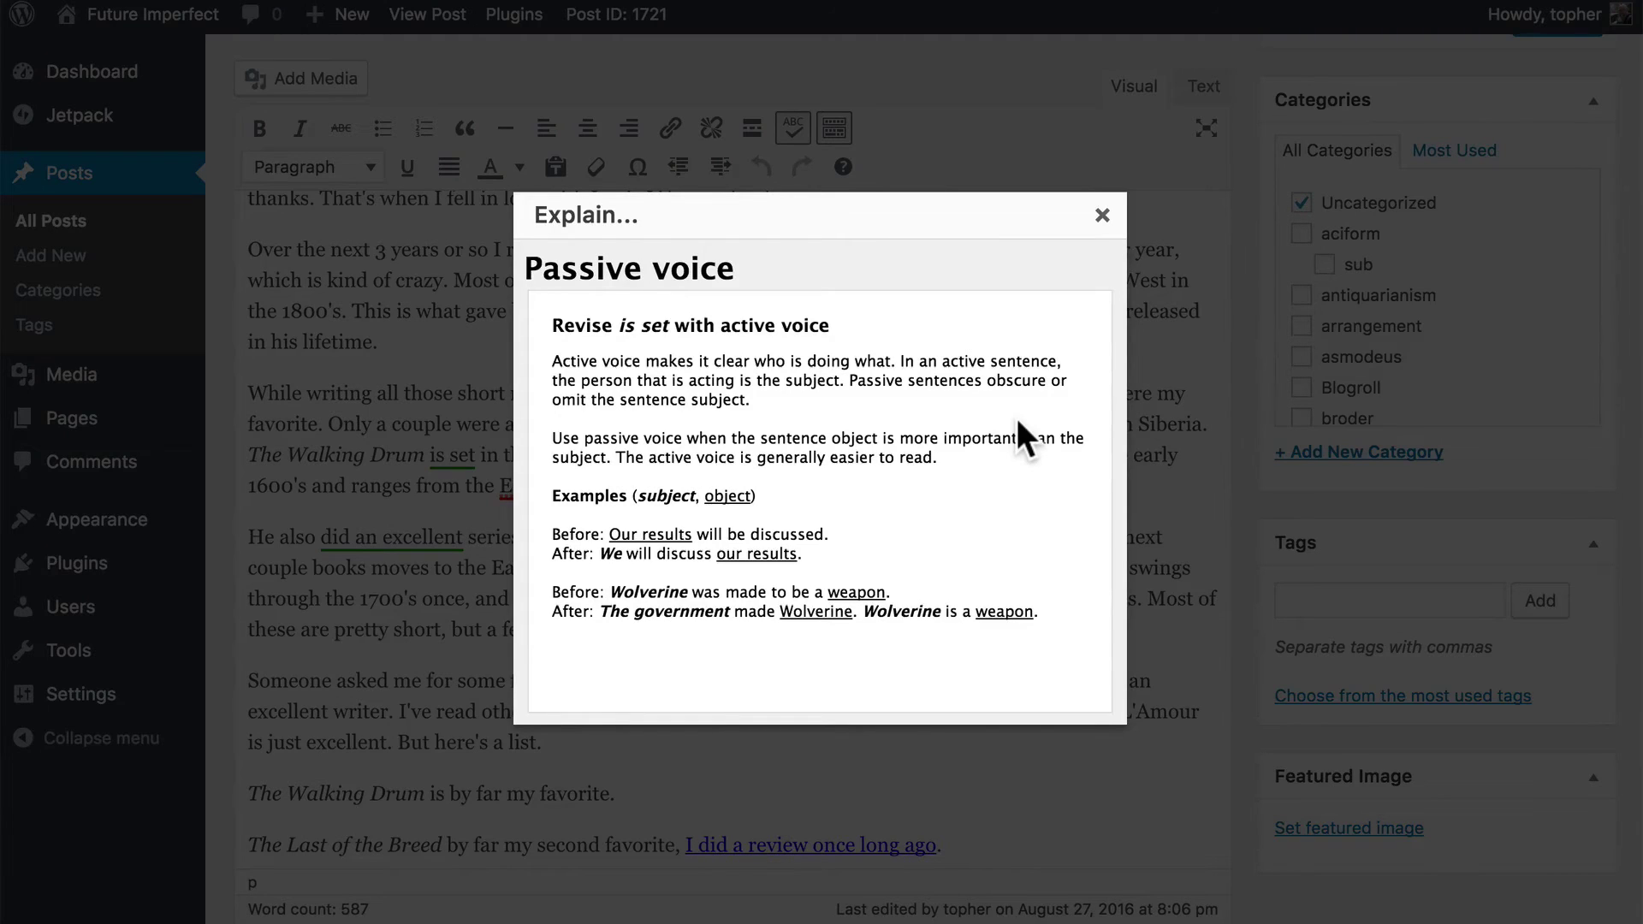
{"action": "left_click", "coordinate": [1102, 215]}
{"action": "left_click", "coordinate": [783, 421]}
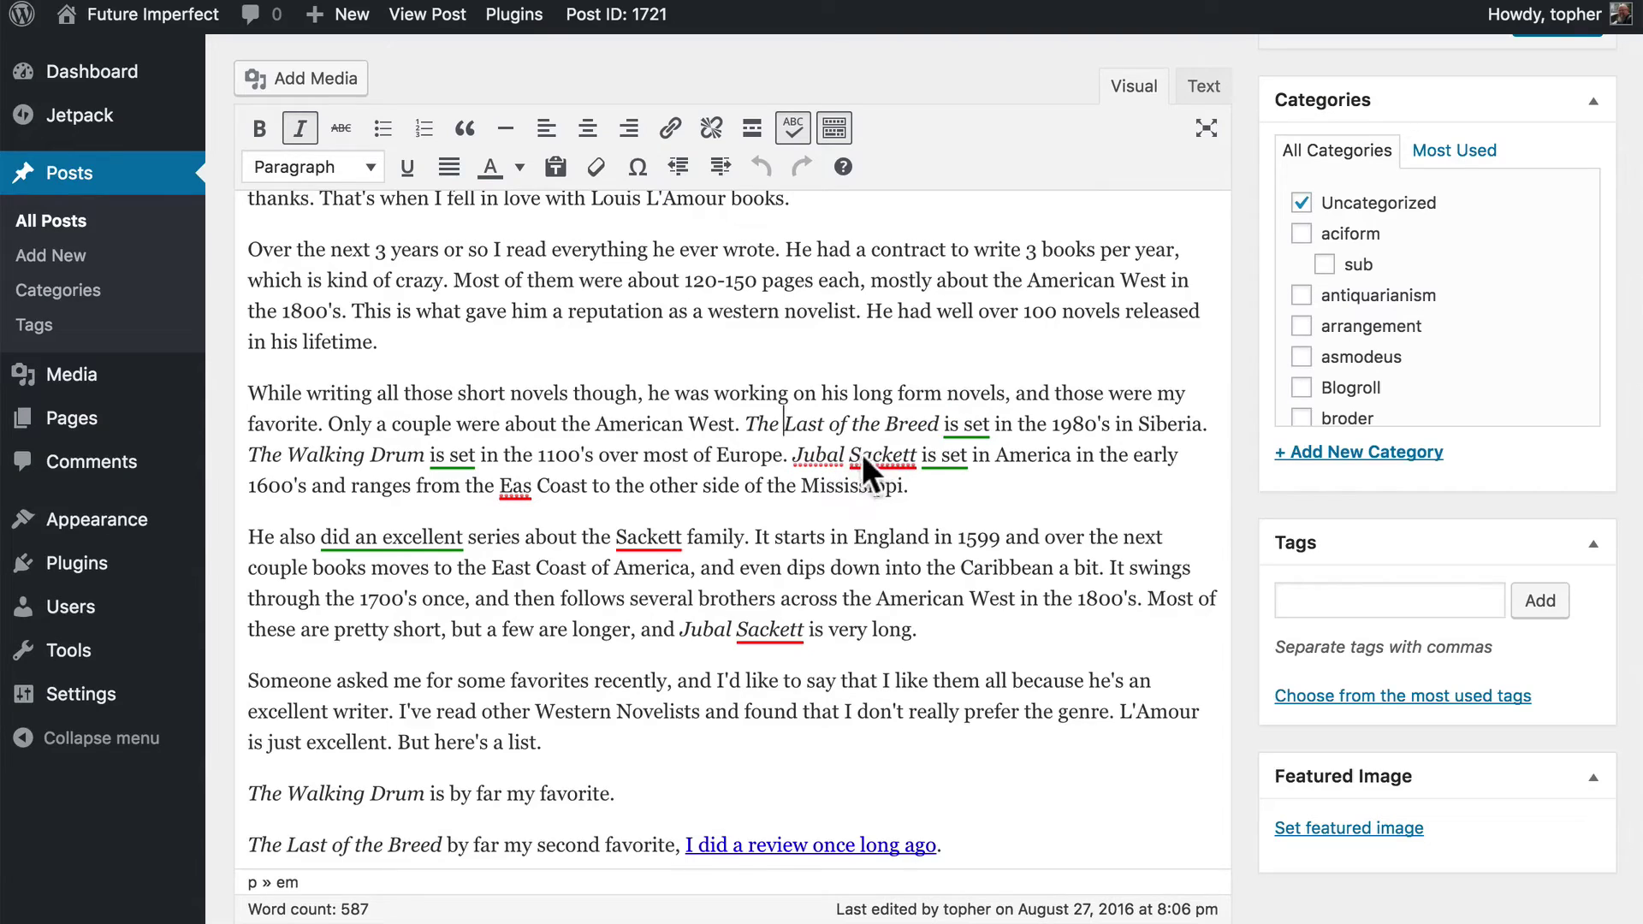
Correct "Eas" to "East" and read the Hidden Verbs explanation for "did an excellent".
{"action": "left_click", "coordinate": [532, 486]}
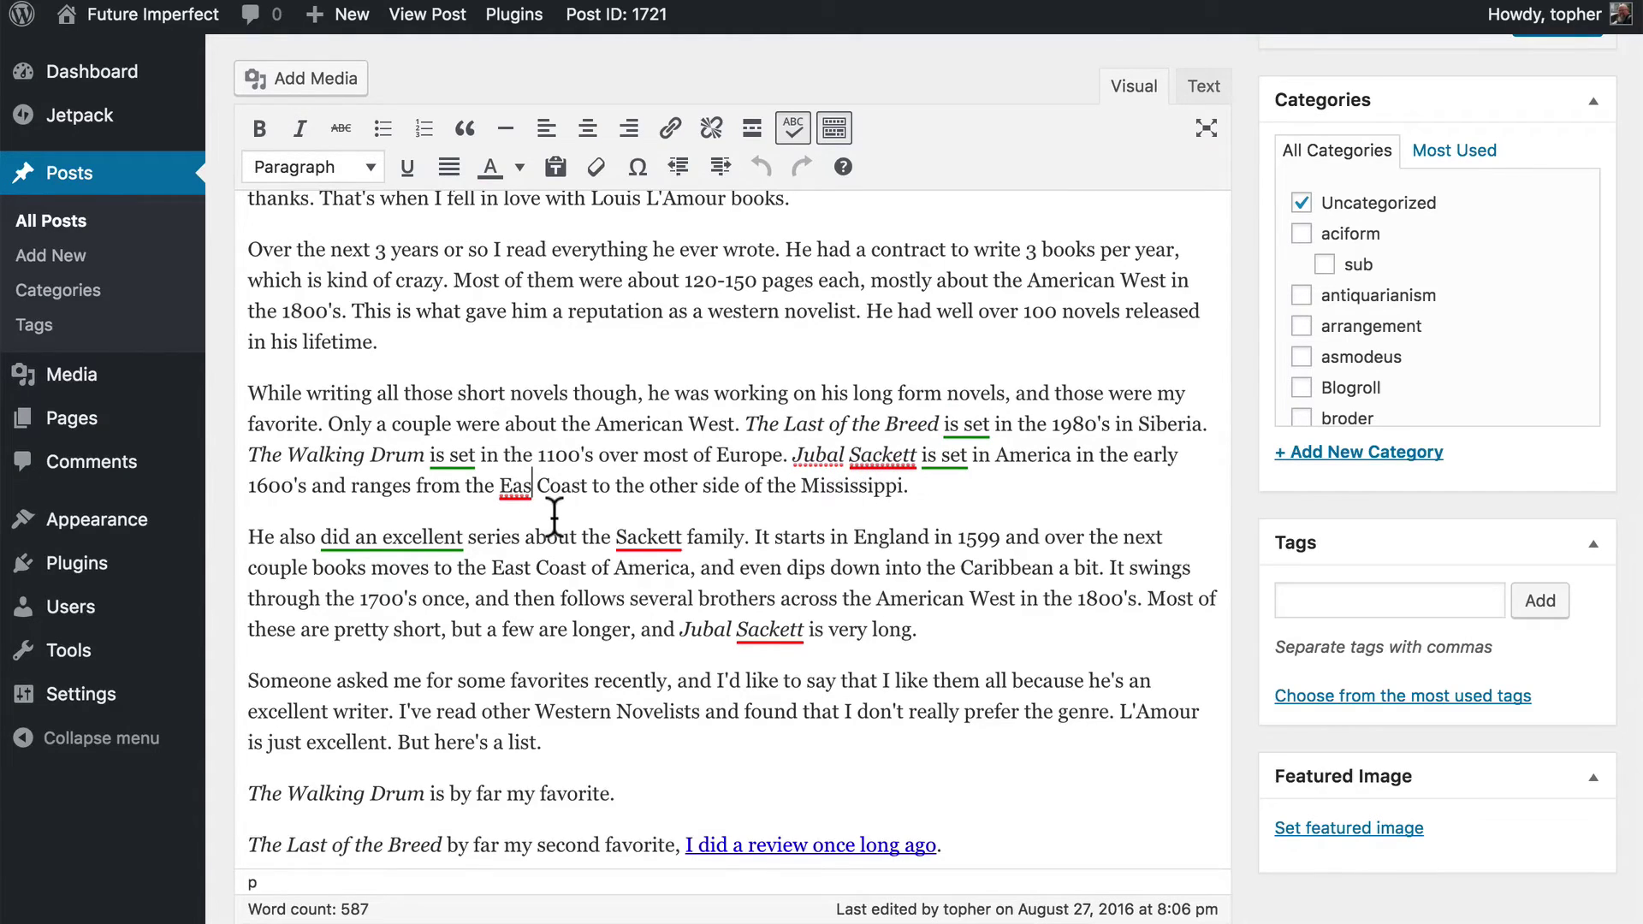
{"action": "type", "text": "t"}
{"action": "left_click", "coordinate": [607, 488]}
{"action": "left_click", "coordinate": [518, 487]}
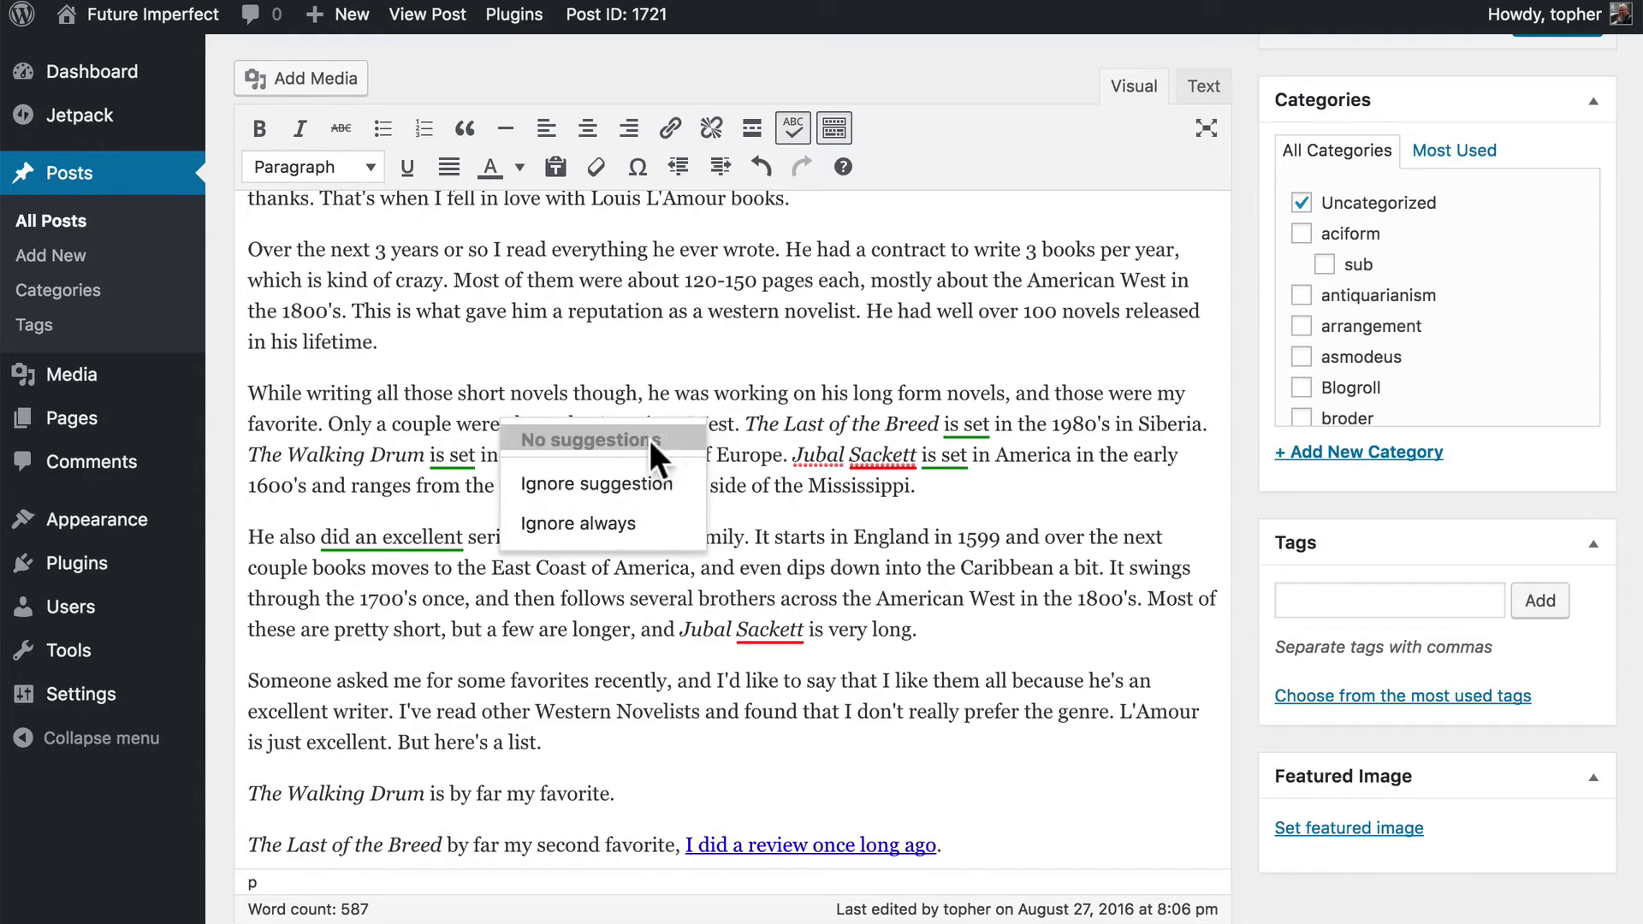
{"action": "left_click", "coordinate": [707, 371]}
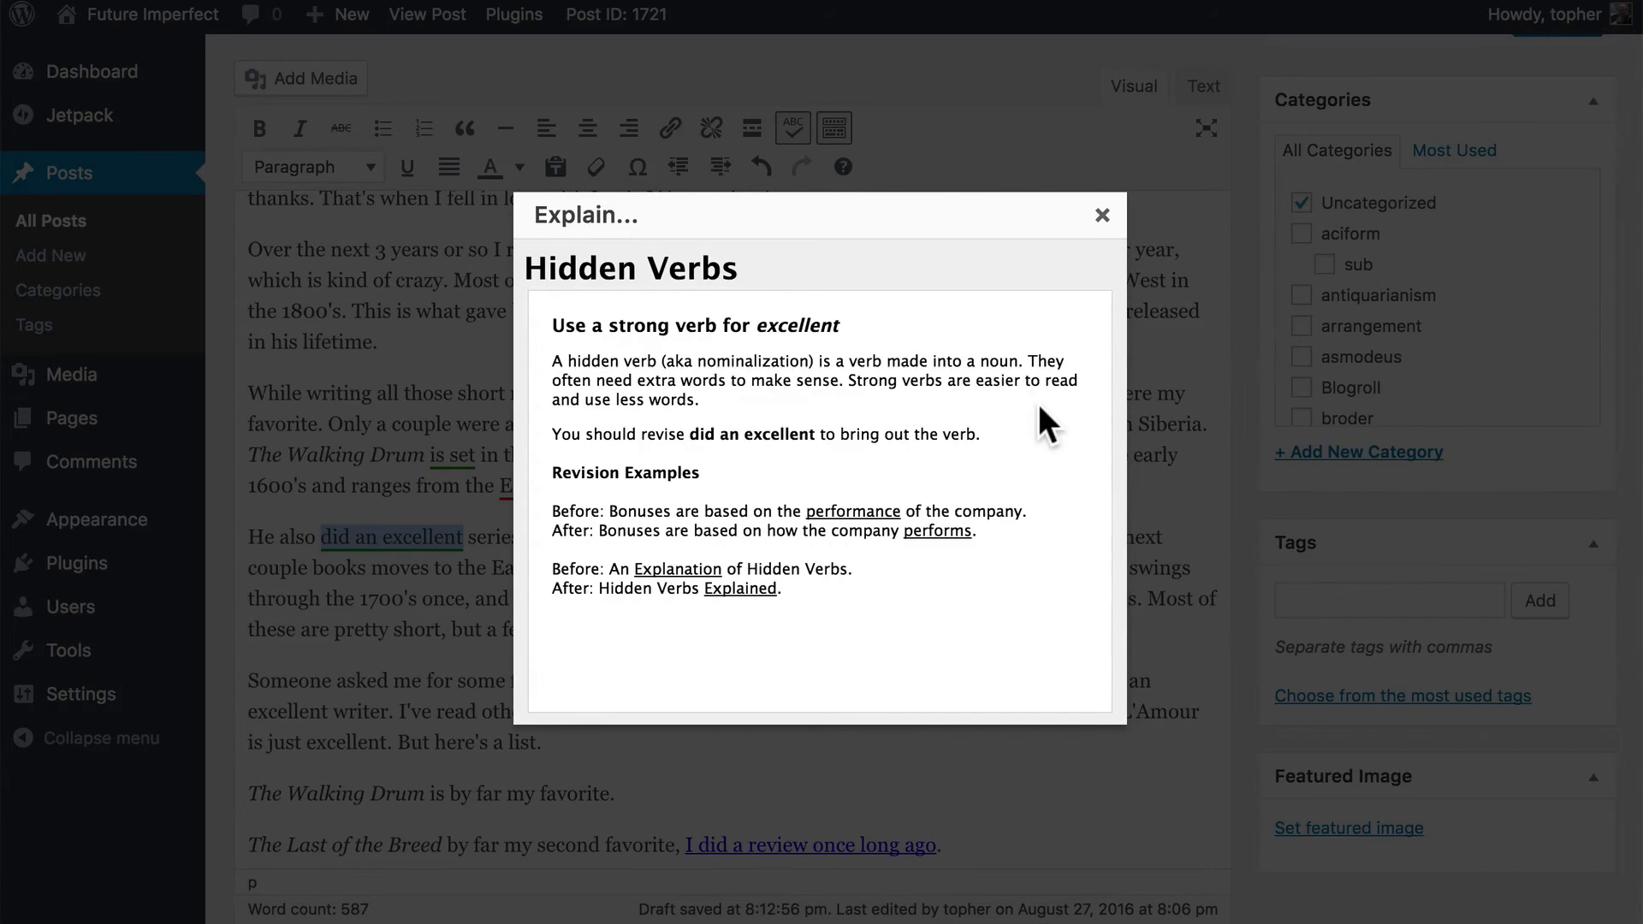
{"action": "left_click", "coordinate": [499, 598]}
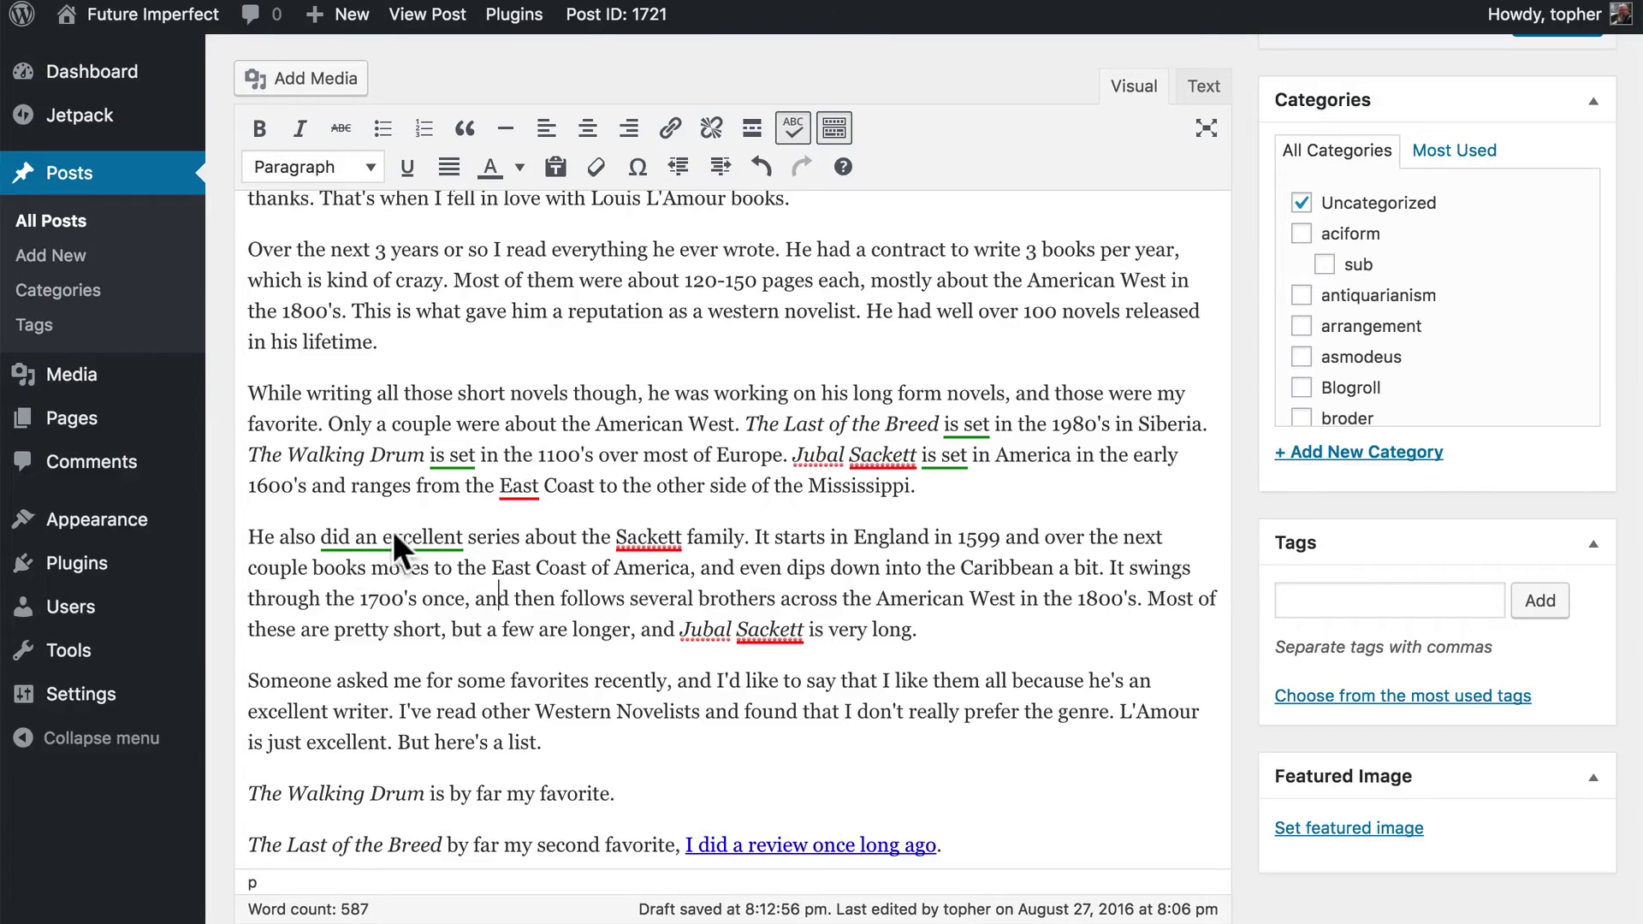
{"action": "scroll", "coordinate": [555, 601], "scroll_direction": "down", "scroll_amount": 5}
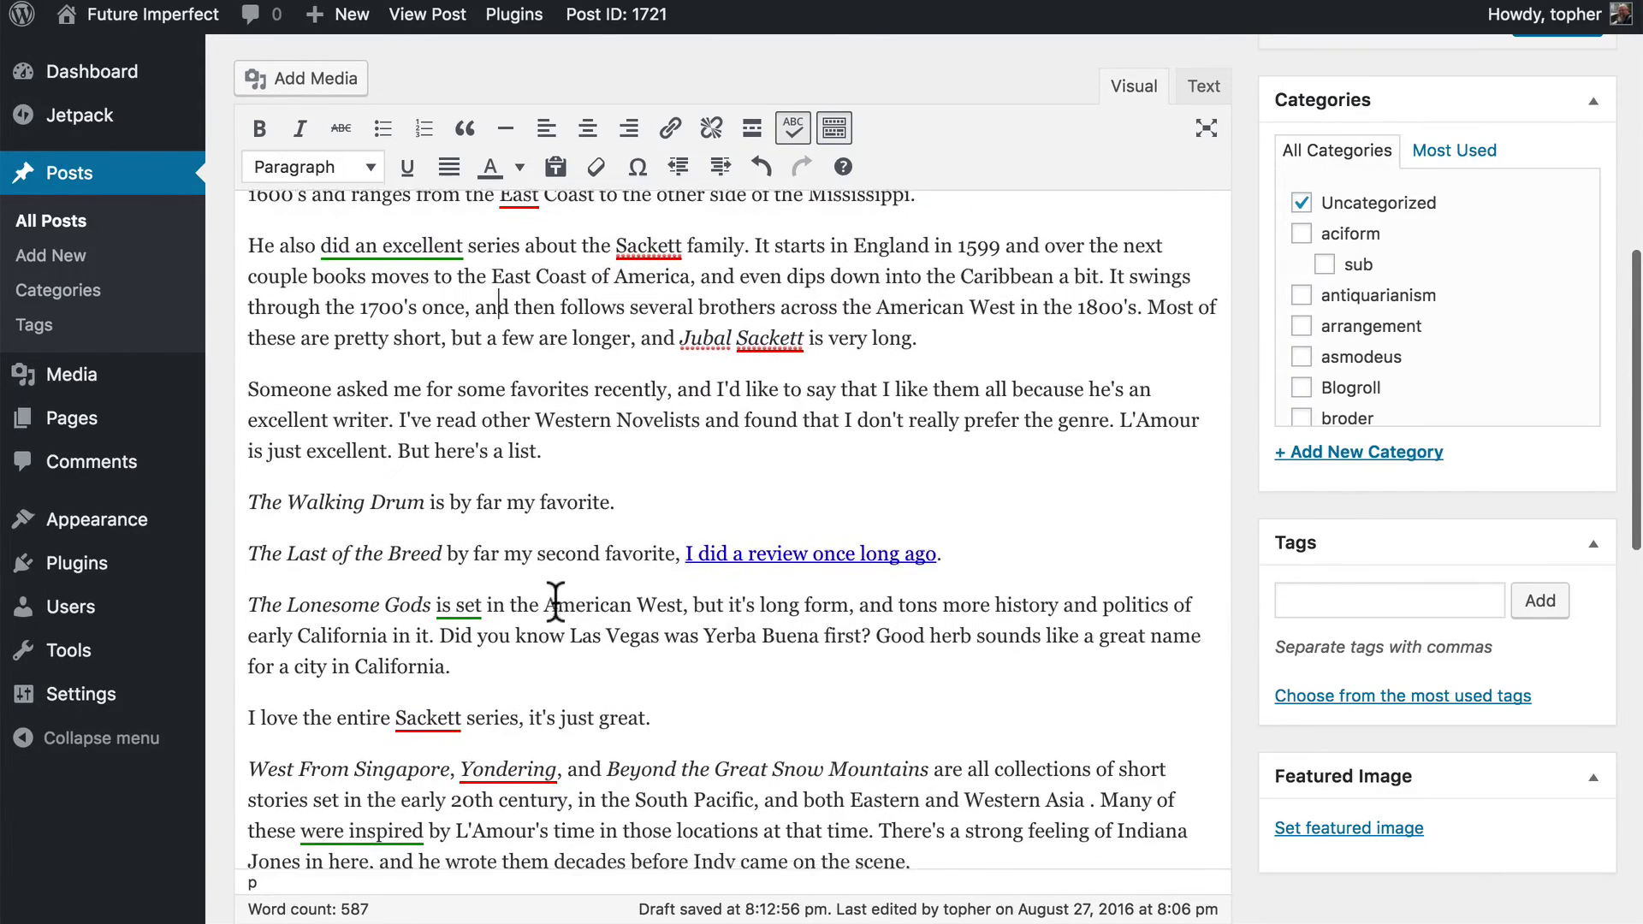
{"action": "scroll", "coordinate": [555, 602], "scroll_direction": "down", "scroll_amount": 7}
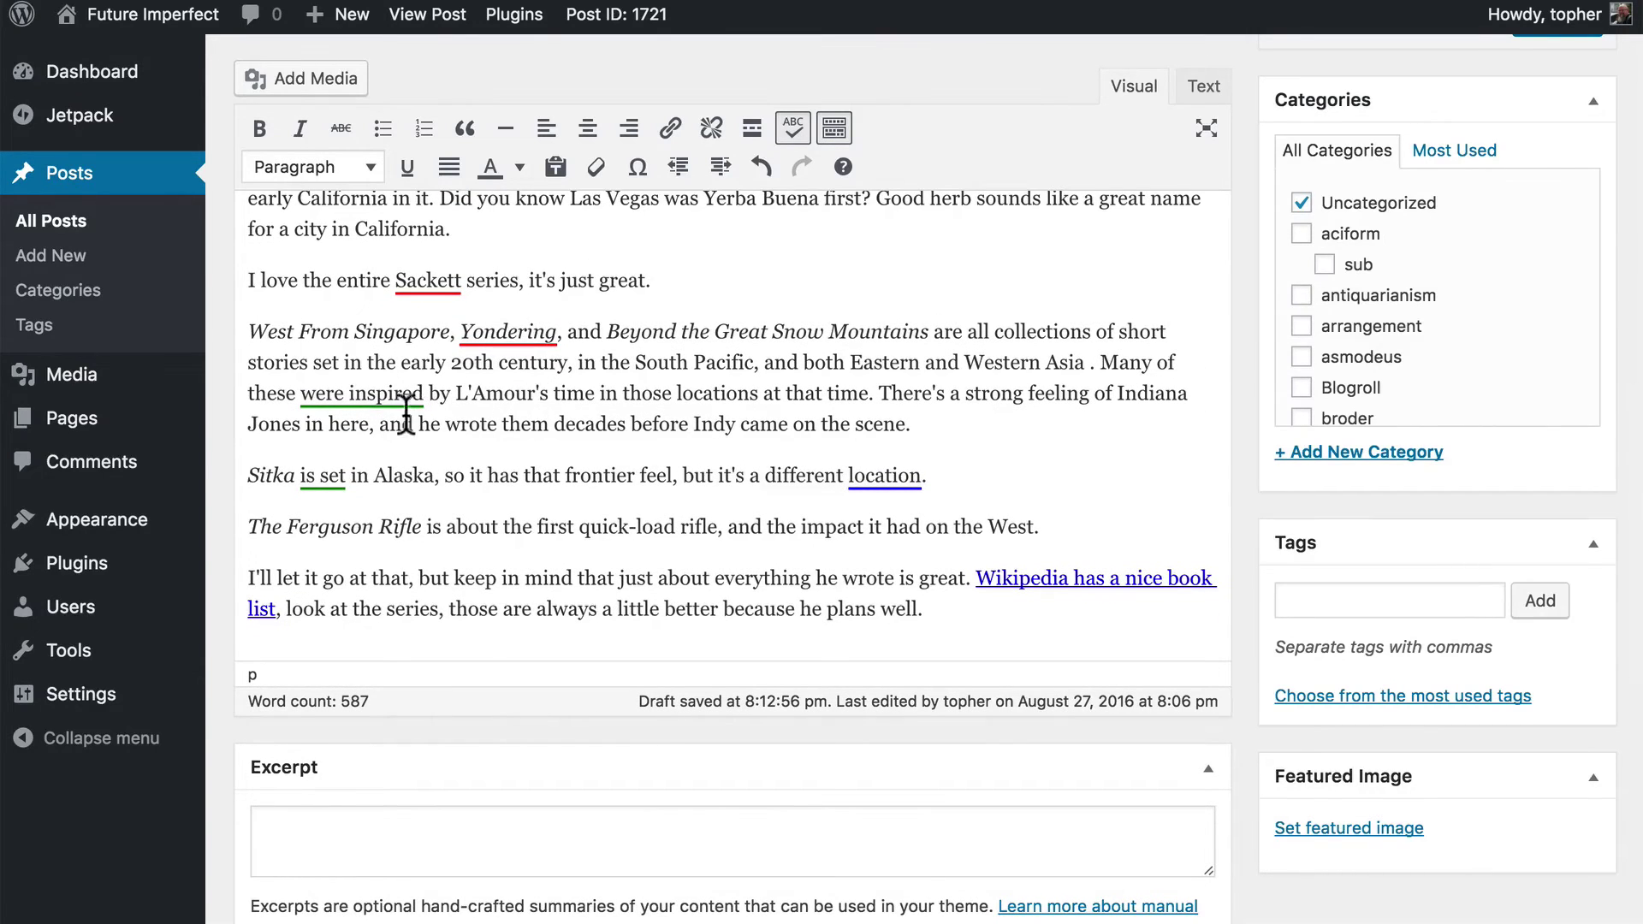
{"action": "left_click", "coordinate": [377, 399]}
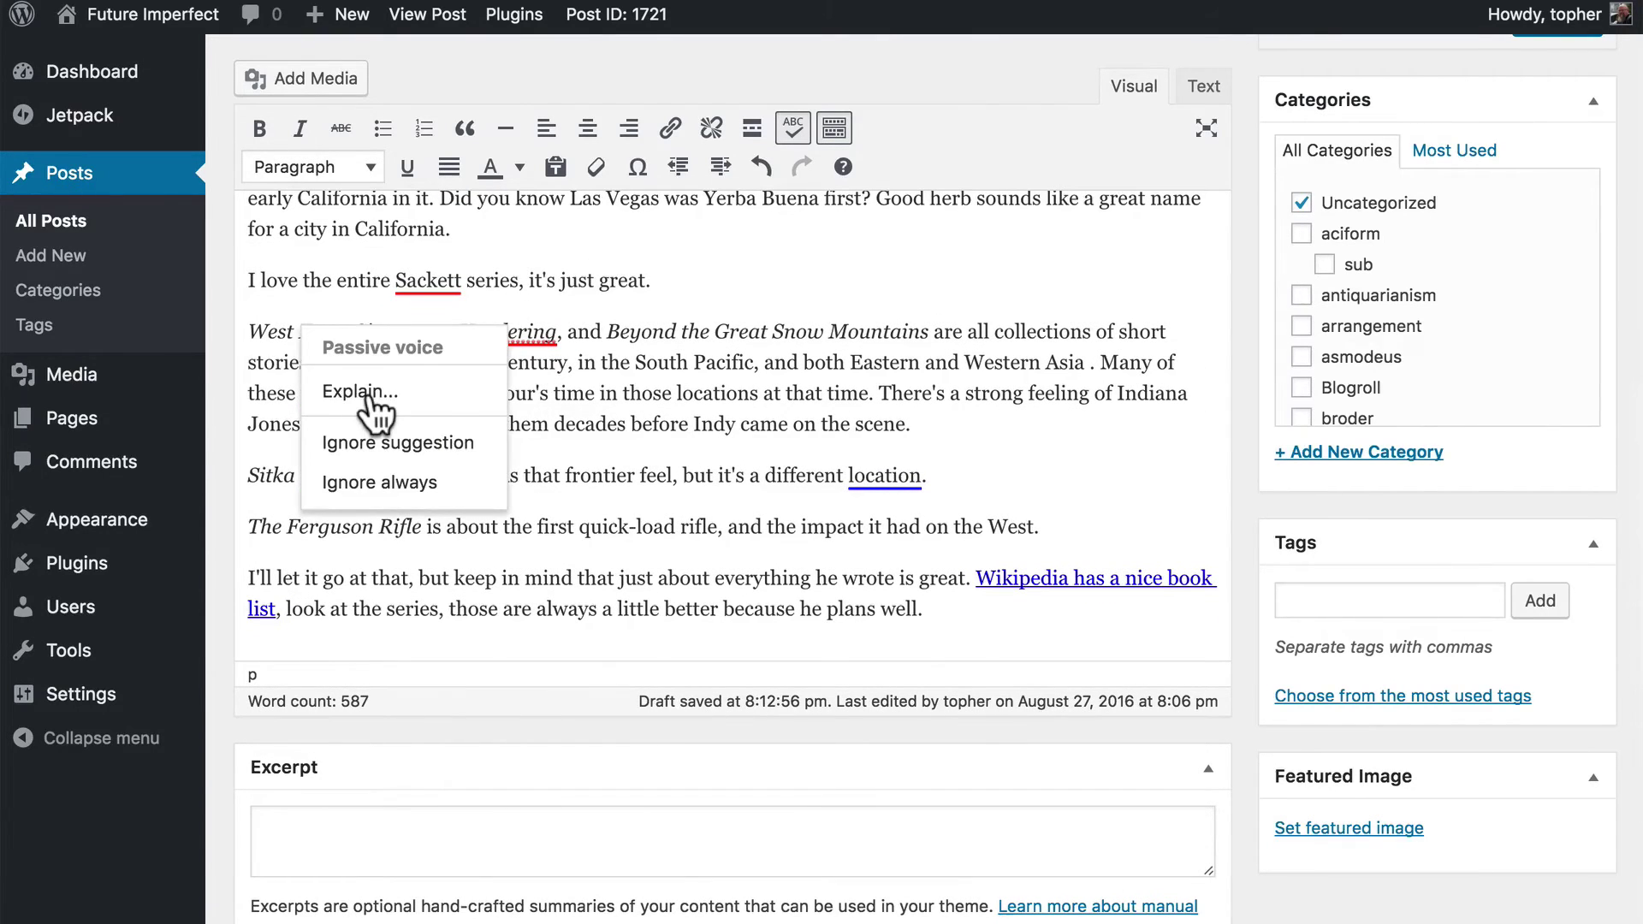
{"action": "left_click", "coordinate": [669, 414]}
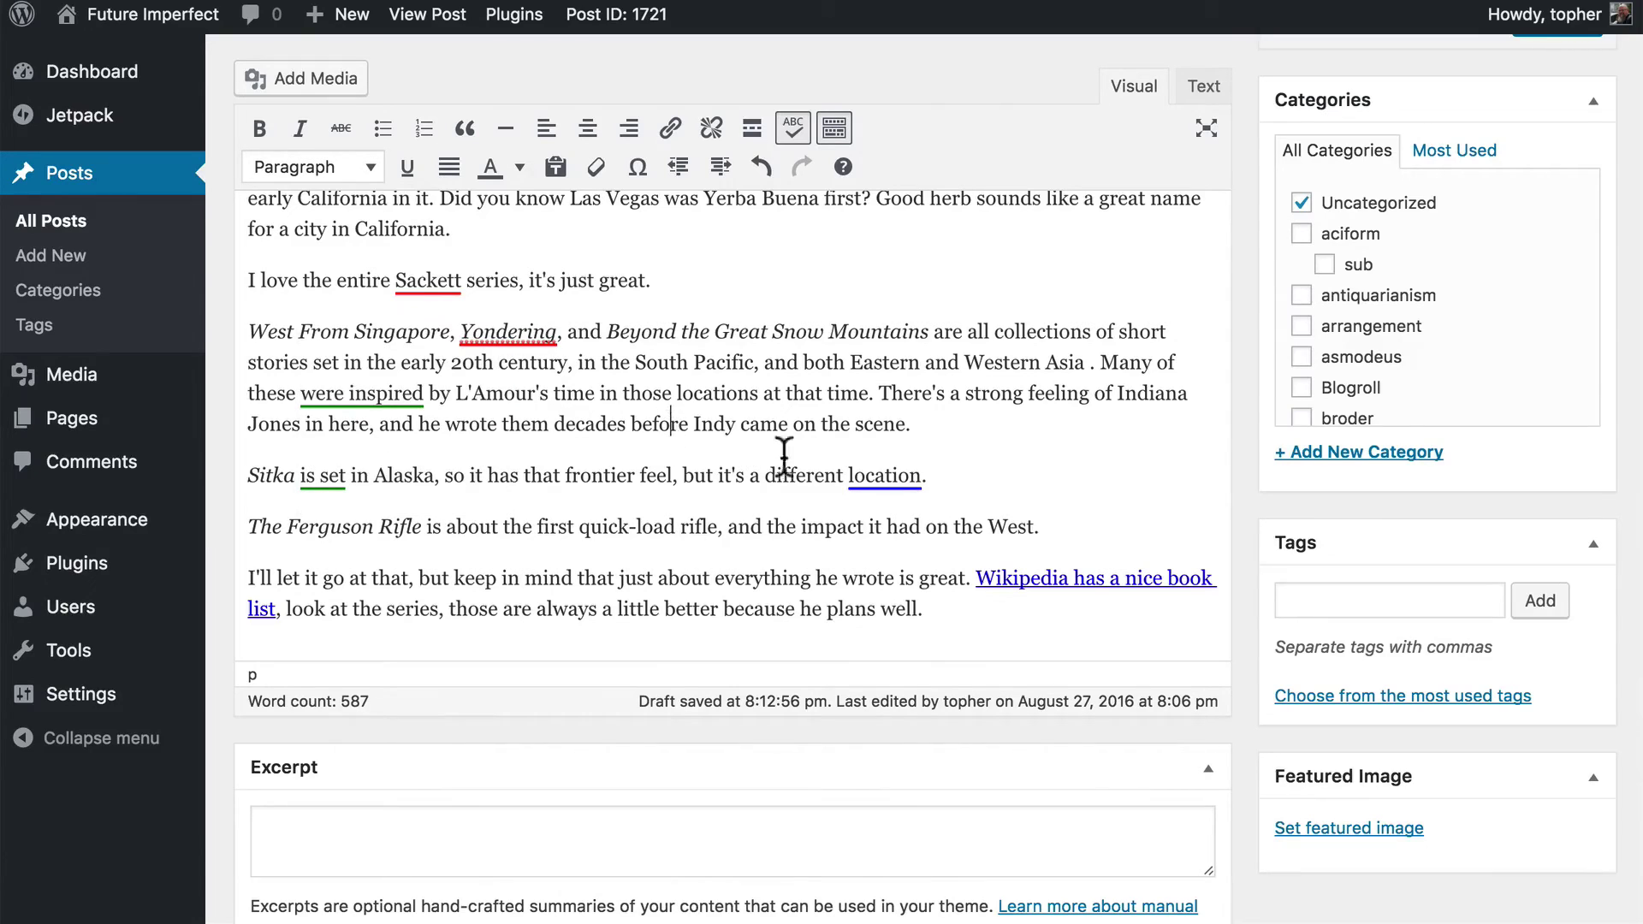
{"action": "left_click", "coordinate": [887, 478]}
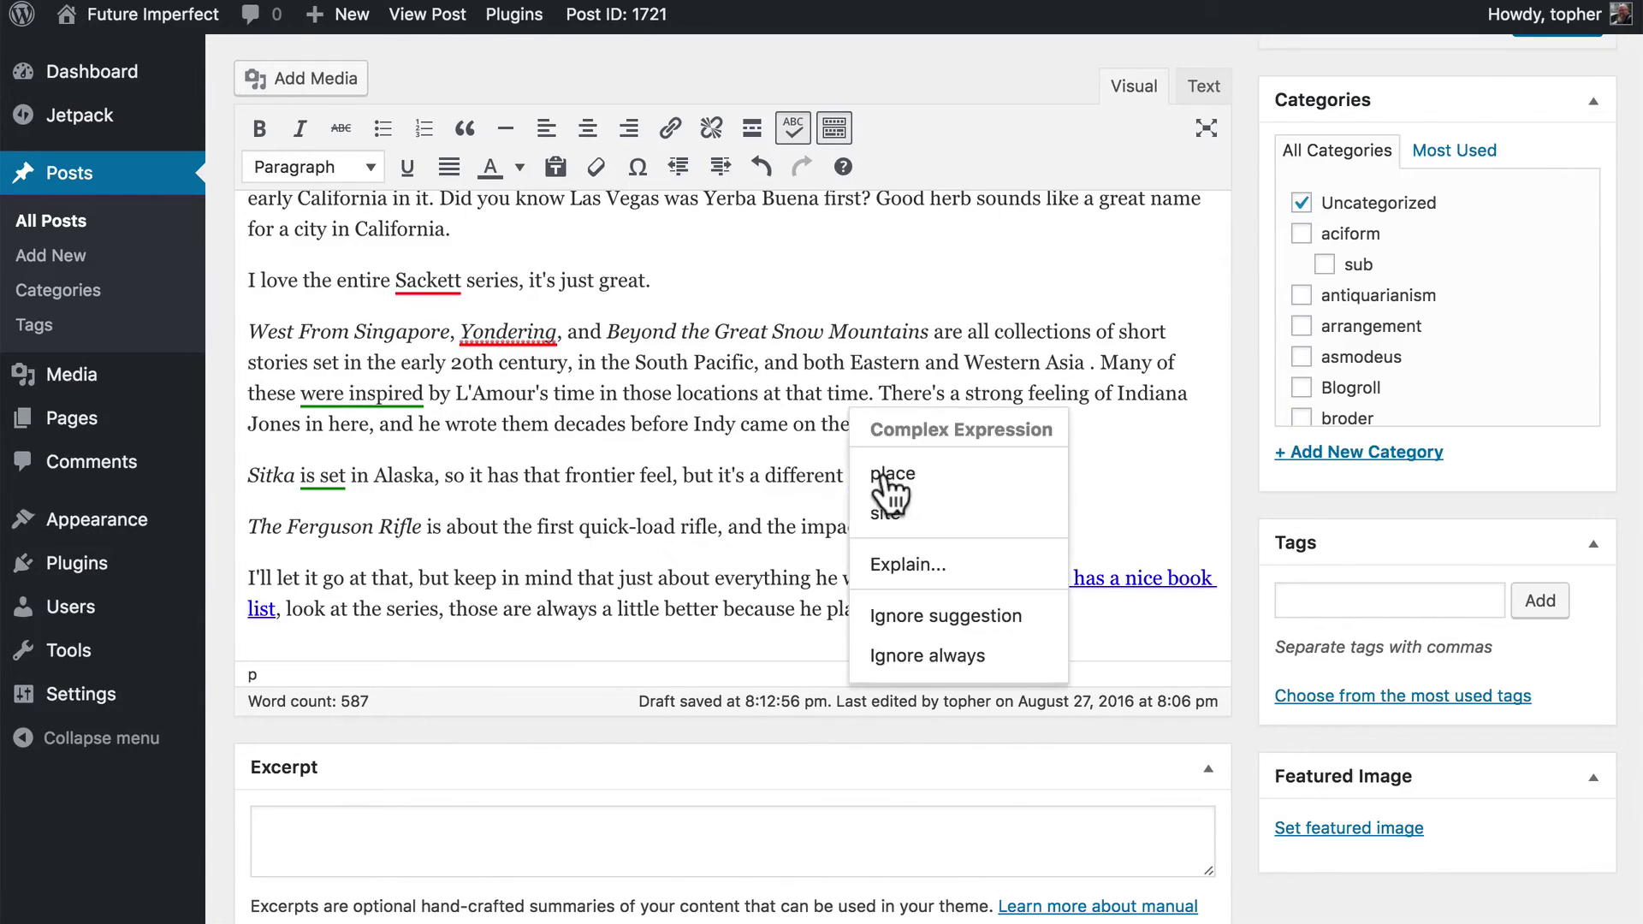
{"action": "left_click", "coordinate": [768, 445]}
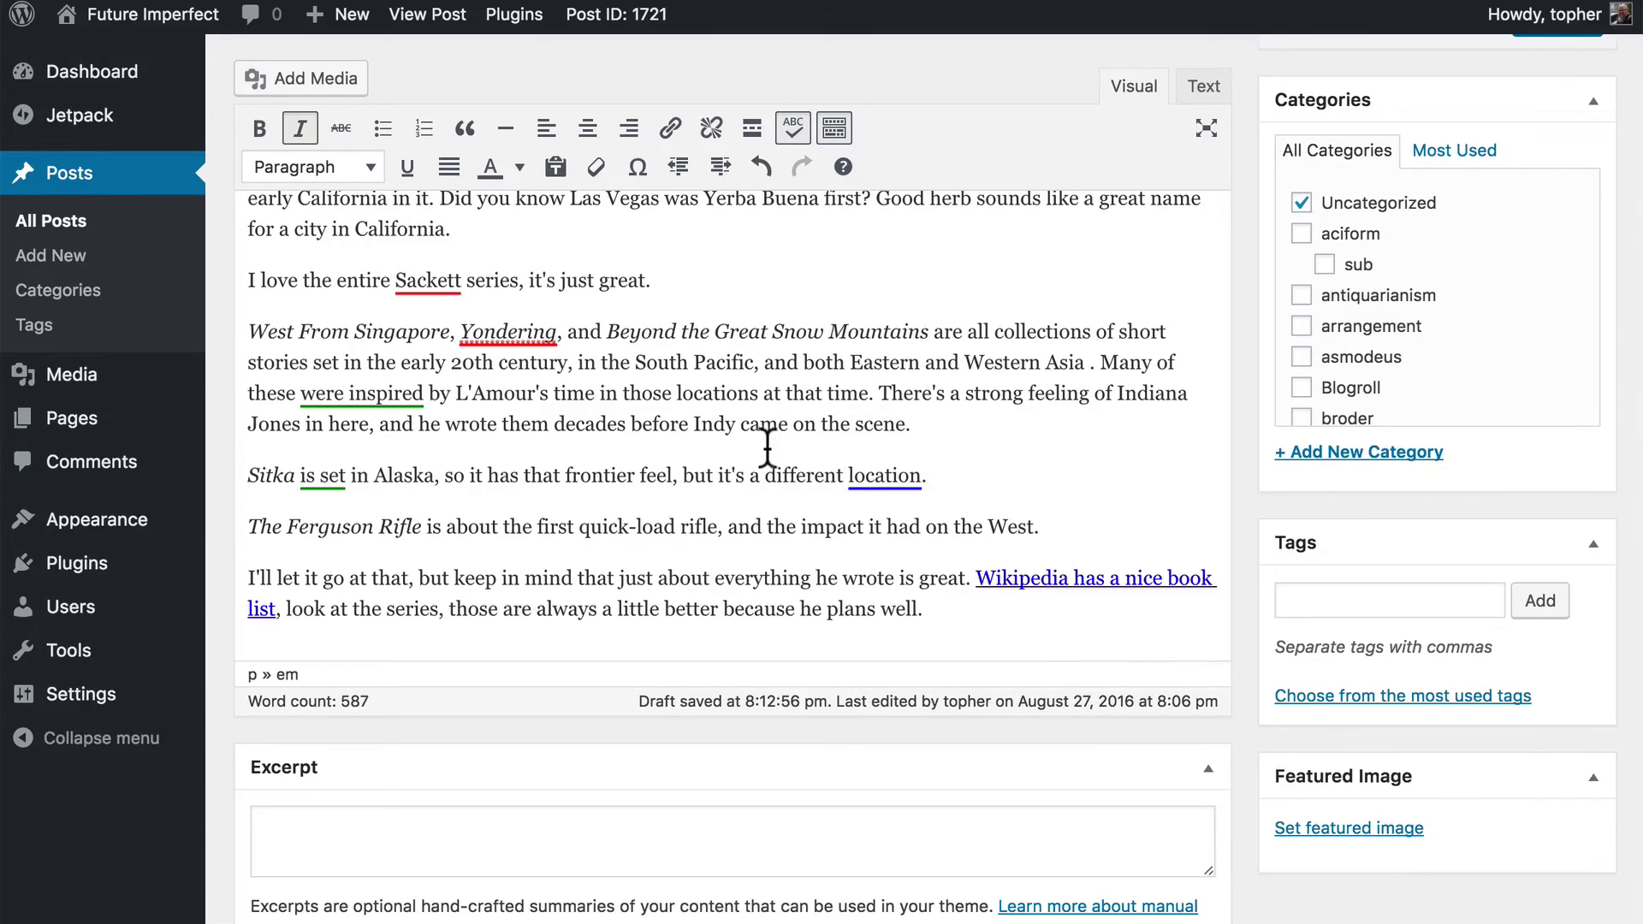
{"action": "left_click", "coordinate": [891, 489]}
{"action": "left_click", "coordinate": [826, 465]}
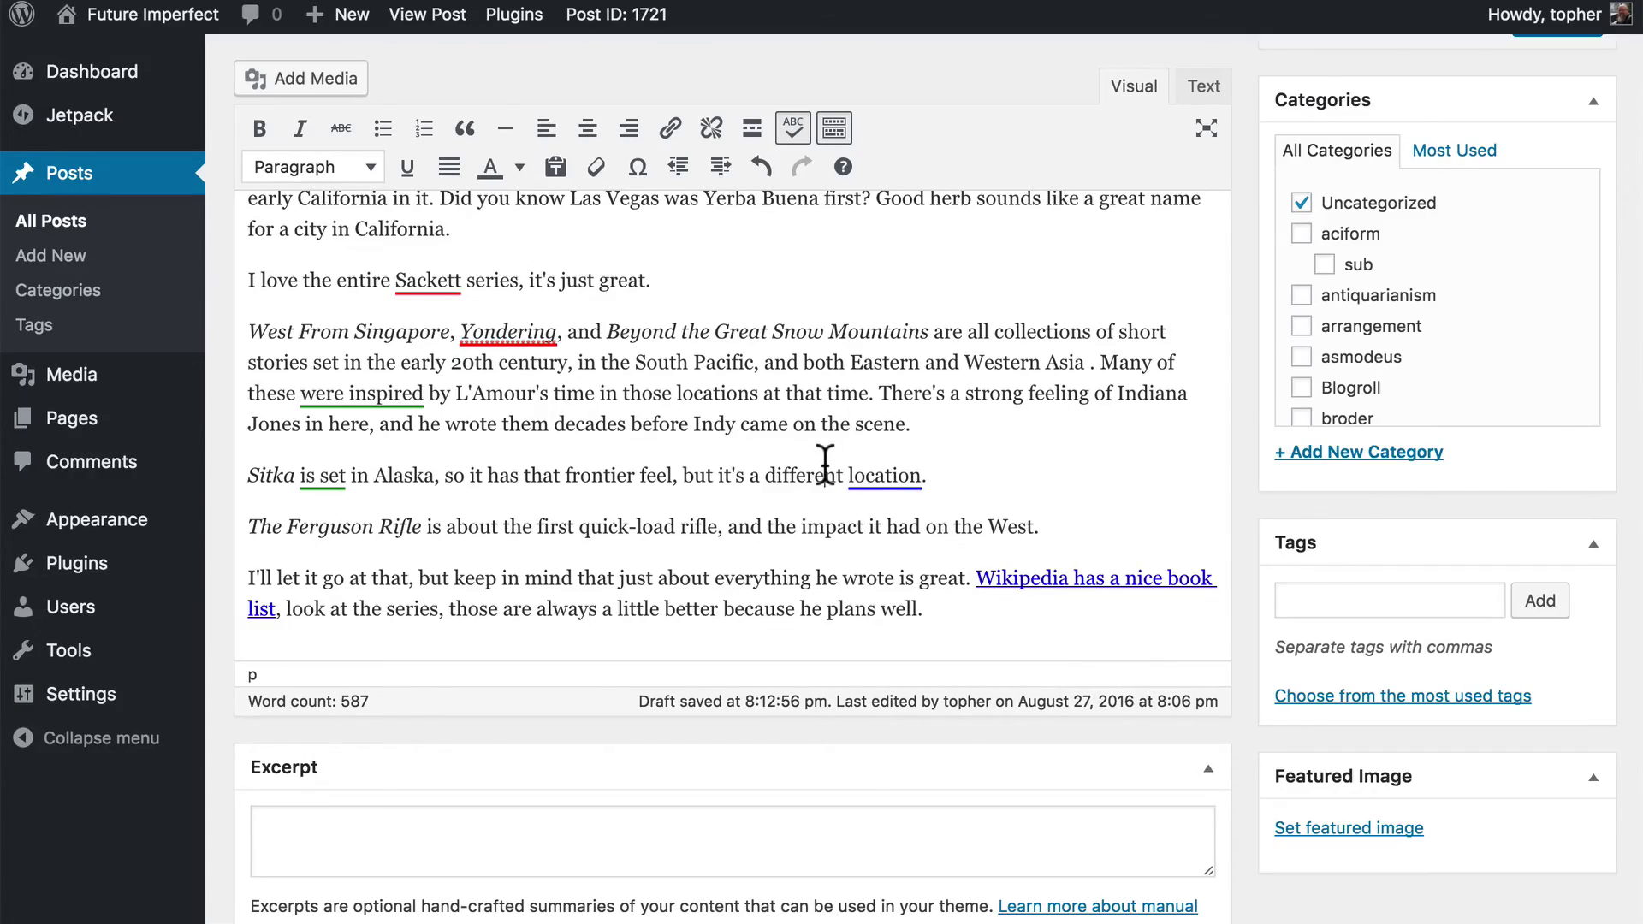
{"action": "scroll", "coordinate": [825, 464], "scroll_direction": "down", "scroll_amount": 5}
{"action": "scroll", "coordinate": [825, 465], "scroll_direction": "up", "scroll_amount": 10}
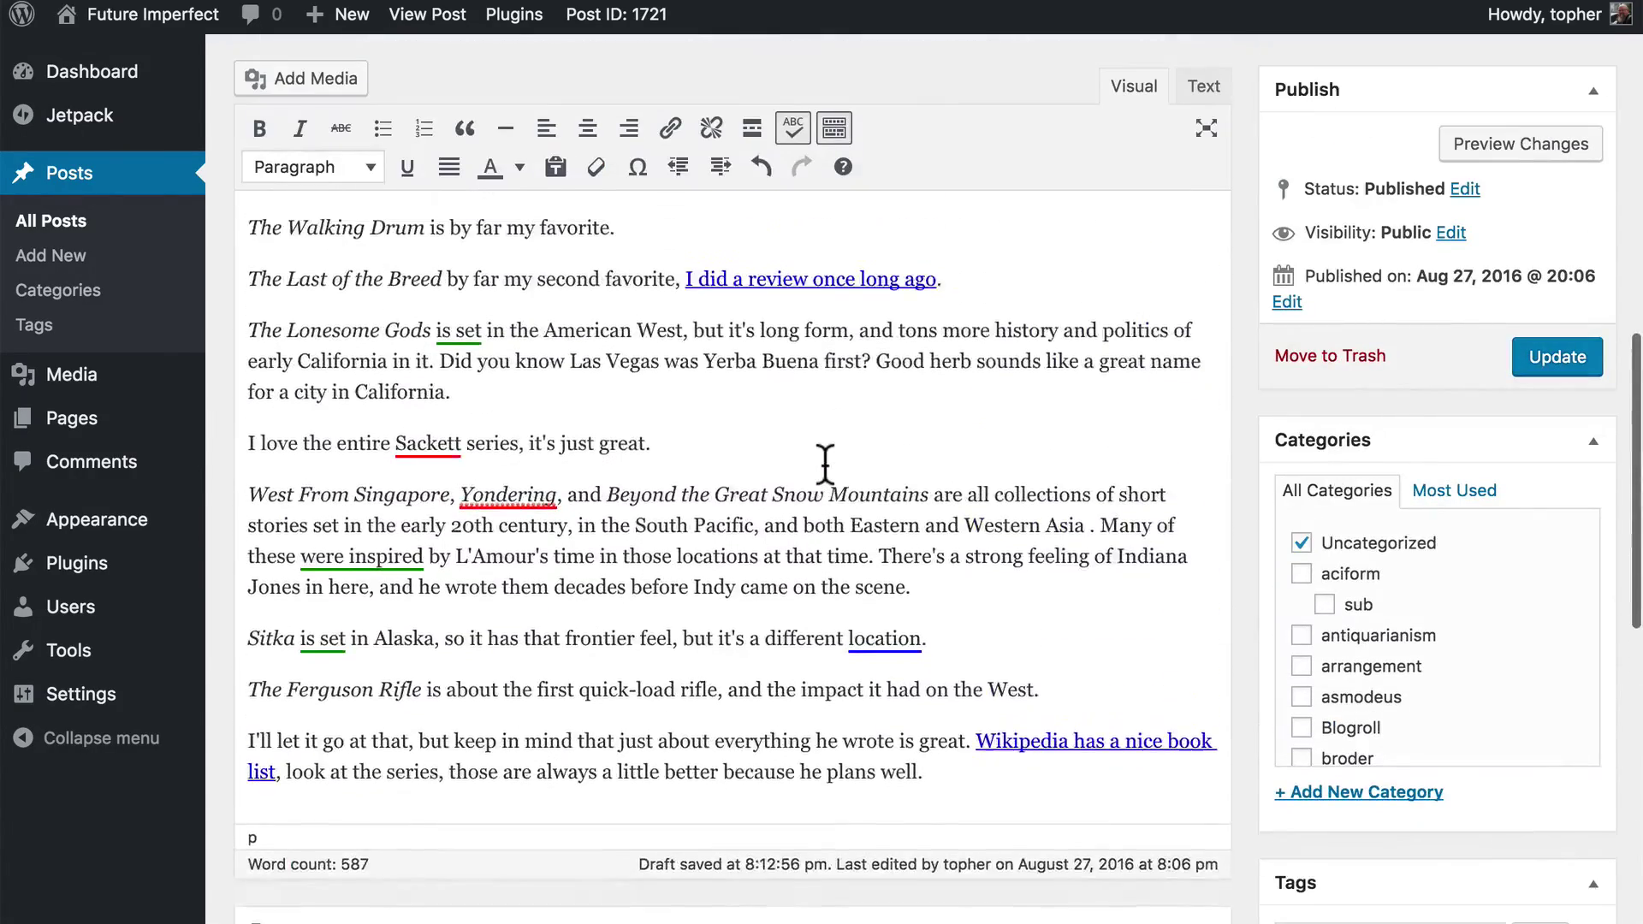
{"action": "scroll", "coordinate": [826, 465], "scroll_direction": "up", "scroll_amount": 6}
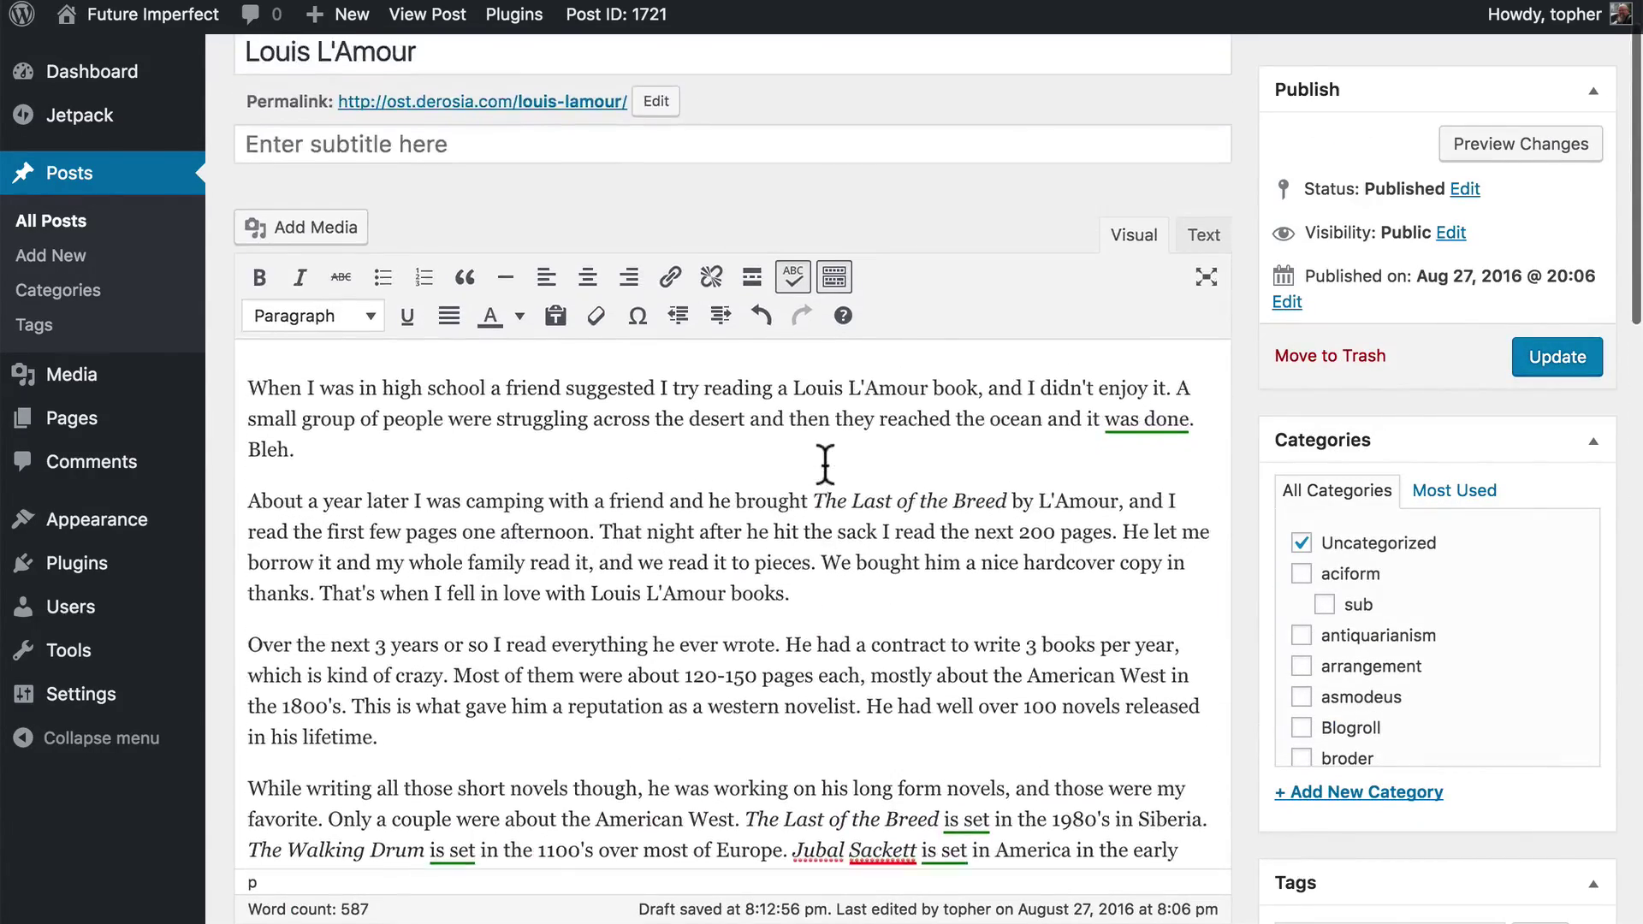